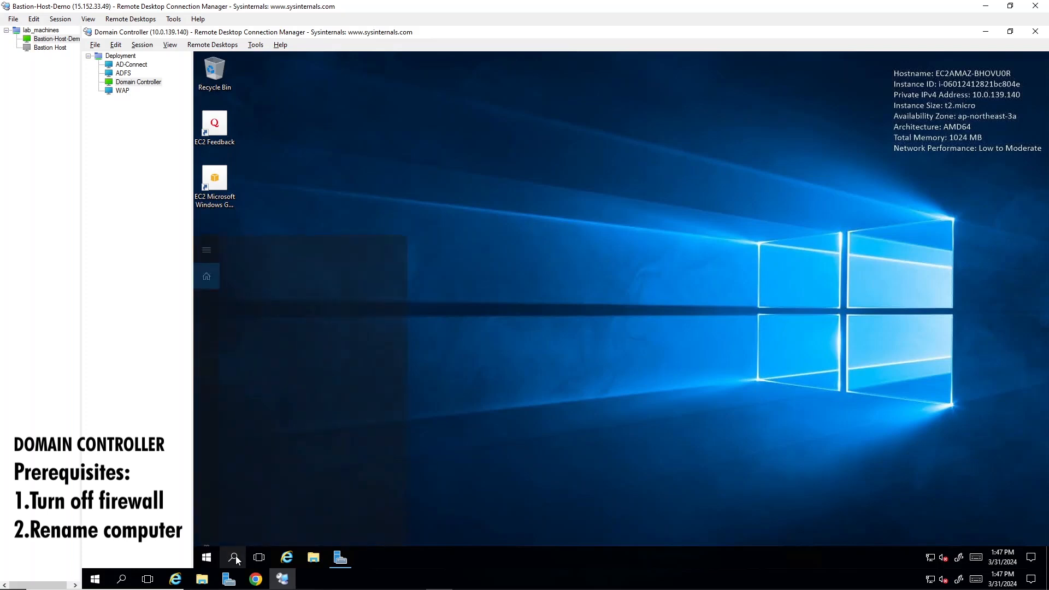
{"action": "left_click", "coordinate": [235, 556]}
{"action": "left_click", "coordinate": [235, 556]}
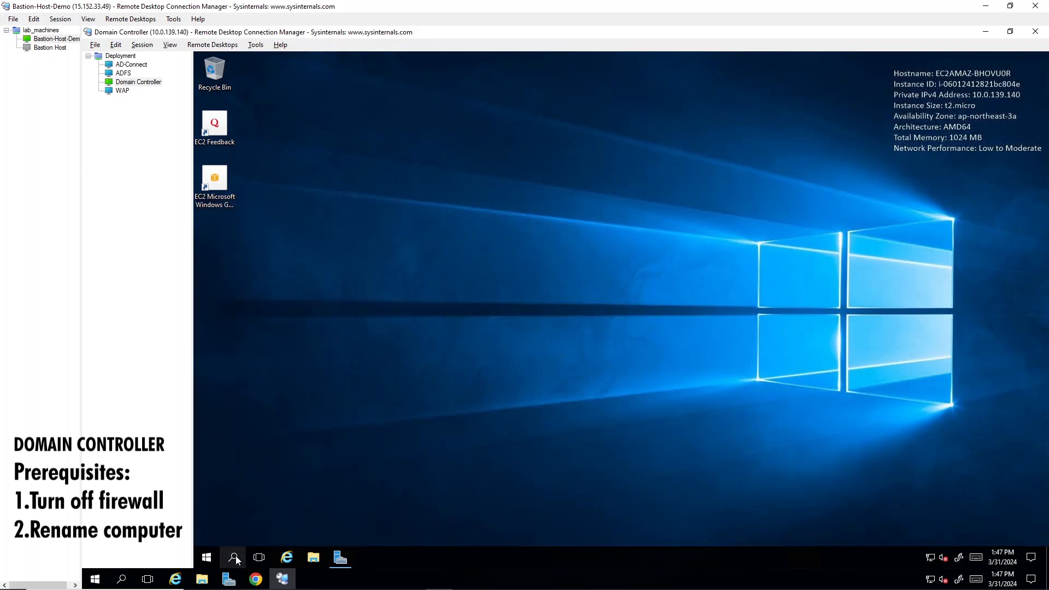
{"action": "left_click", "coordinate": [235, 556]}
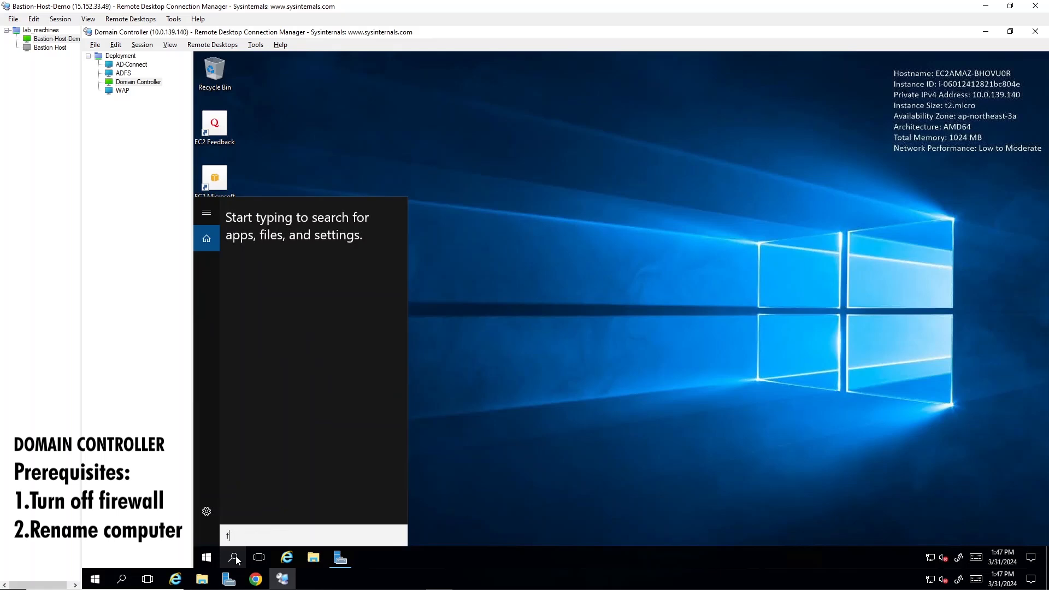
{"action": "type", "text": "fire"}
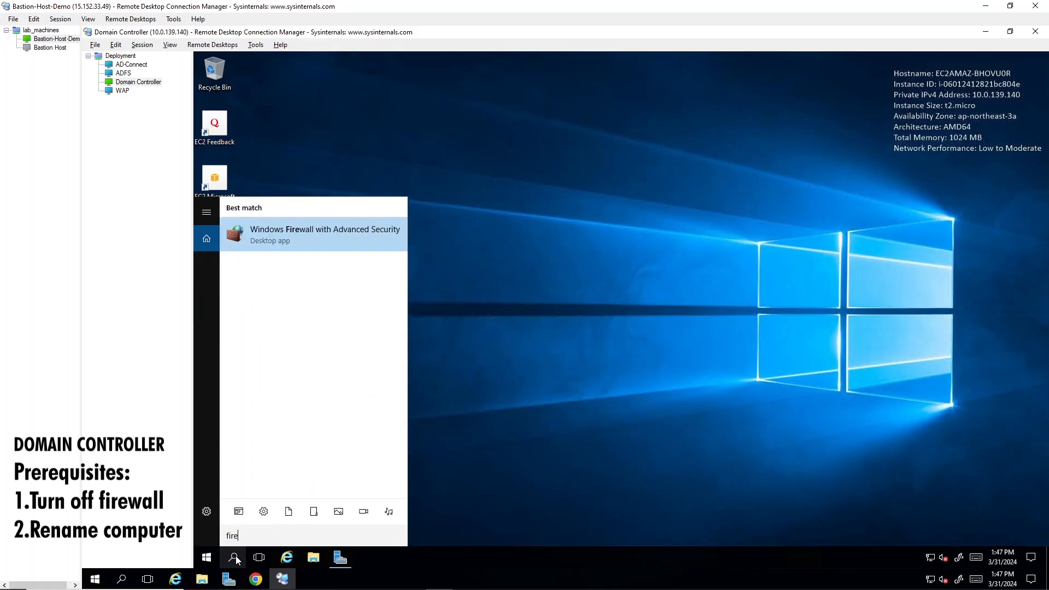
{"action": "key", "text": "Return"}
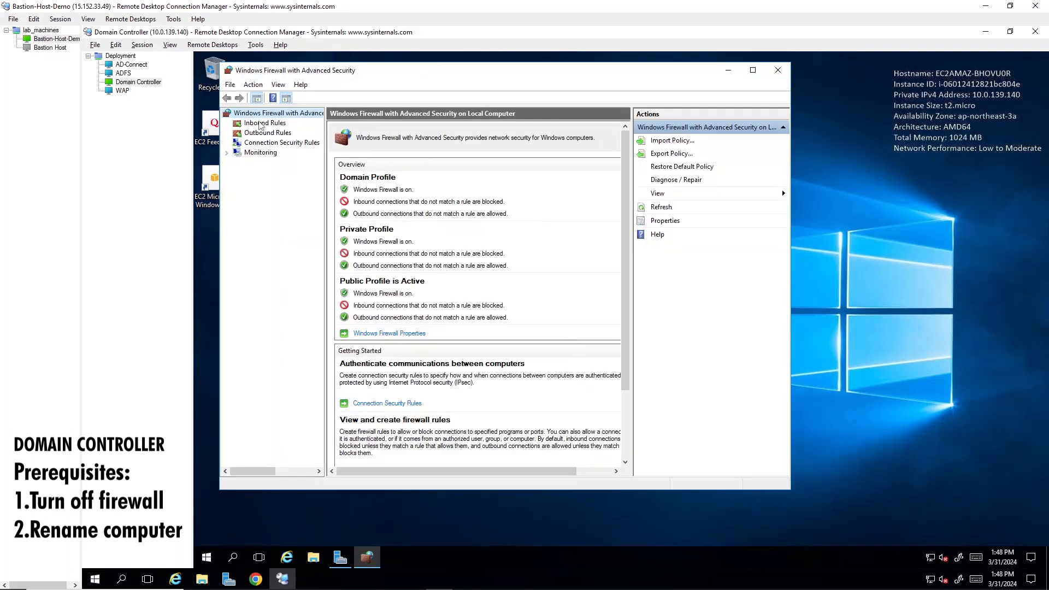
{"action": "left_click", "coordinate": [260, 124]}
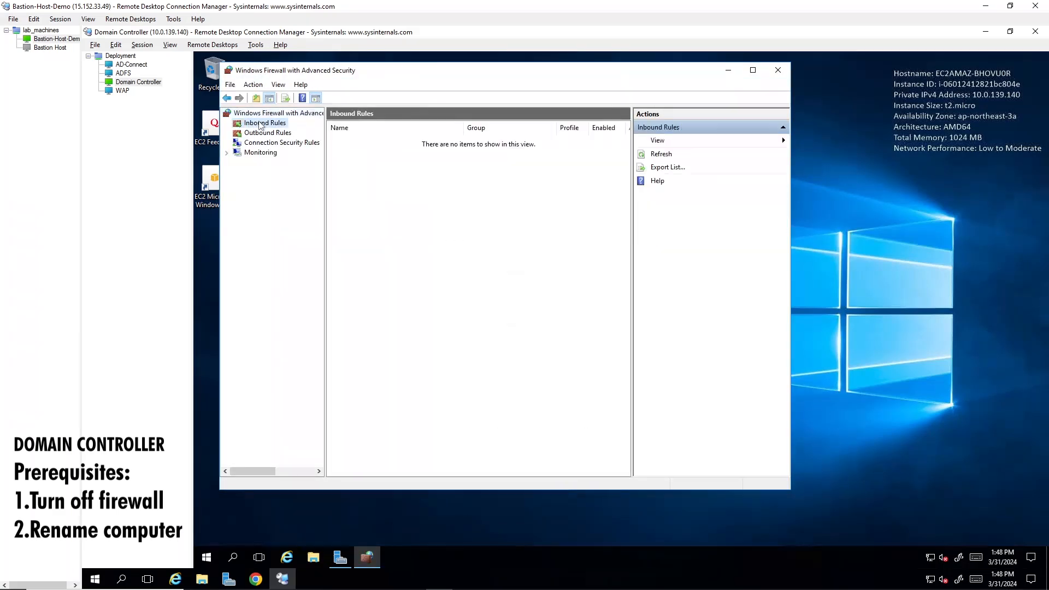
{"action": "left_click", "coordinate": [777, 70]}
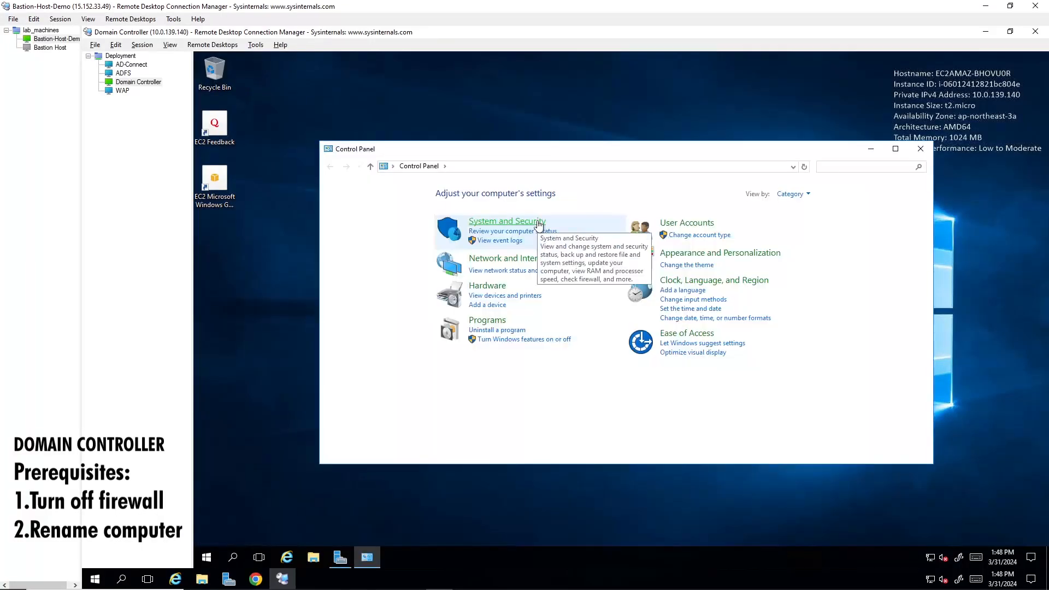
Turn off Windows Firewall for both private and public networks in Control Panel, and close the window.
{"action": "left_click", "coordinate": [481, 225]}
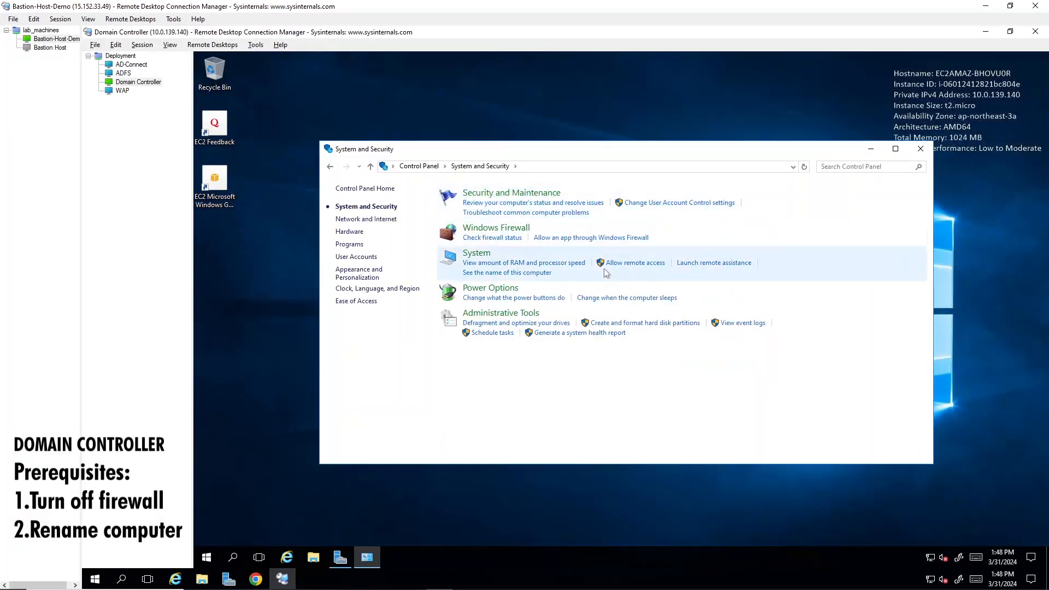
{"action": "left_click", "coordinate": [512, 229]}
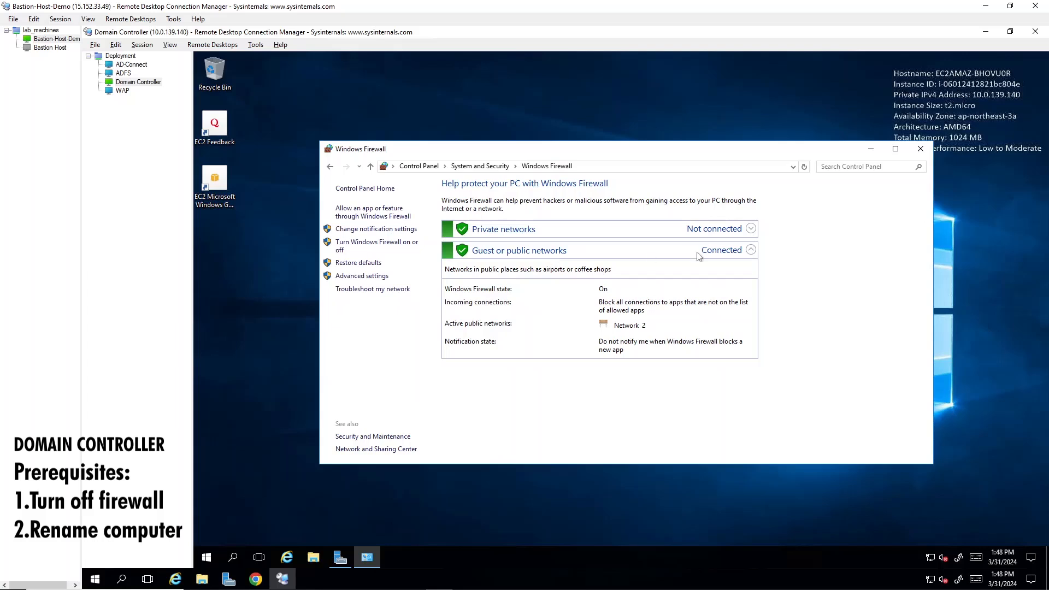
{"action": "left_click", "coordinate": [387, 248]}
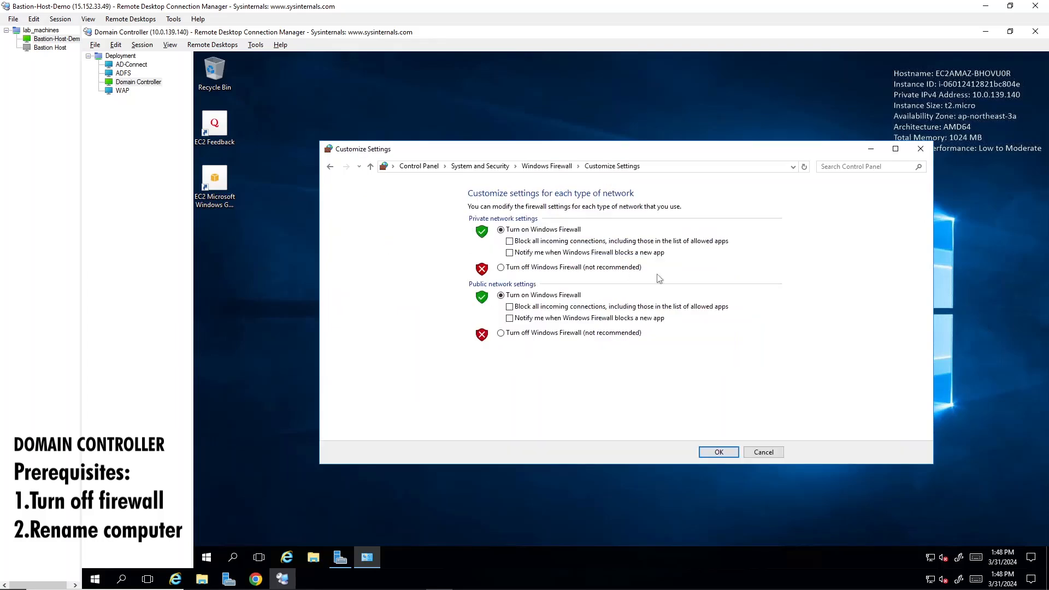
{"action": "left_click", "coordinate": [553, 272]}
{"action": "left_click", "coordinate": [541, 333]}
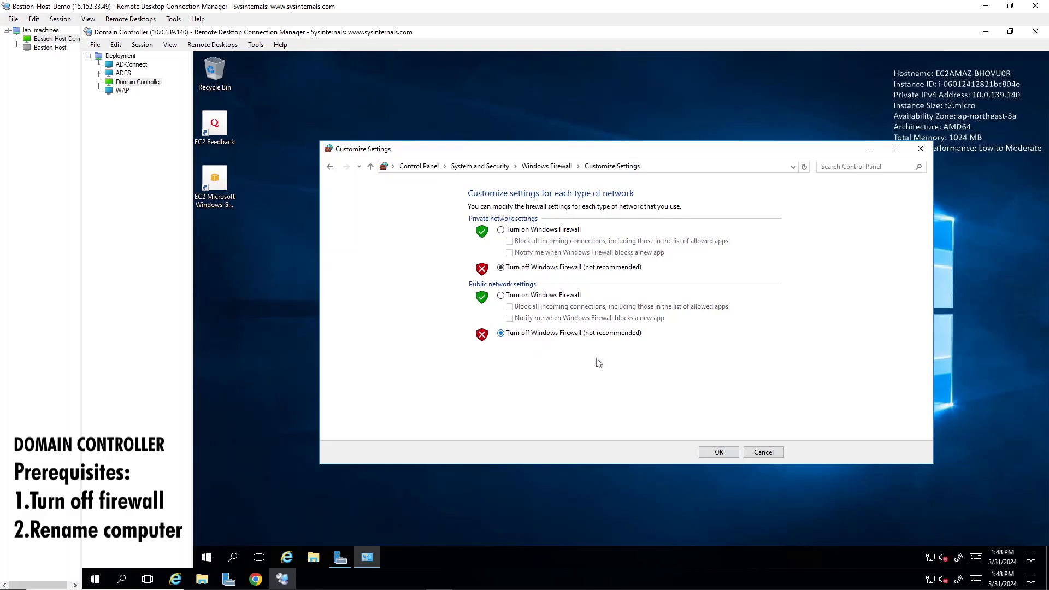
{"action": "left_click", "coordinate": [717, 452]}
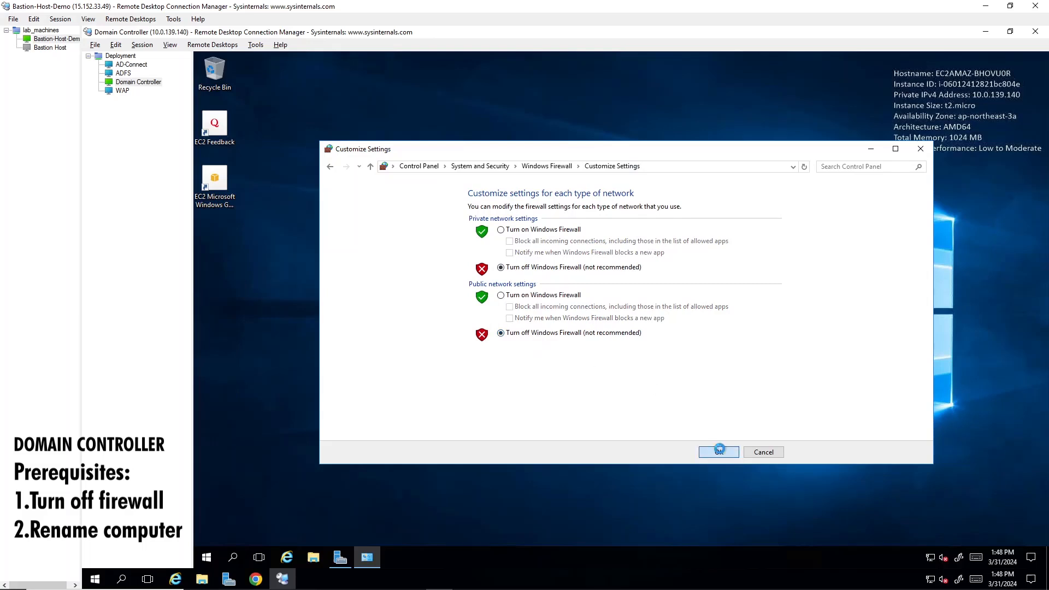
{"action": "left_click", "coordinate": [918, 151]}
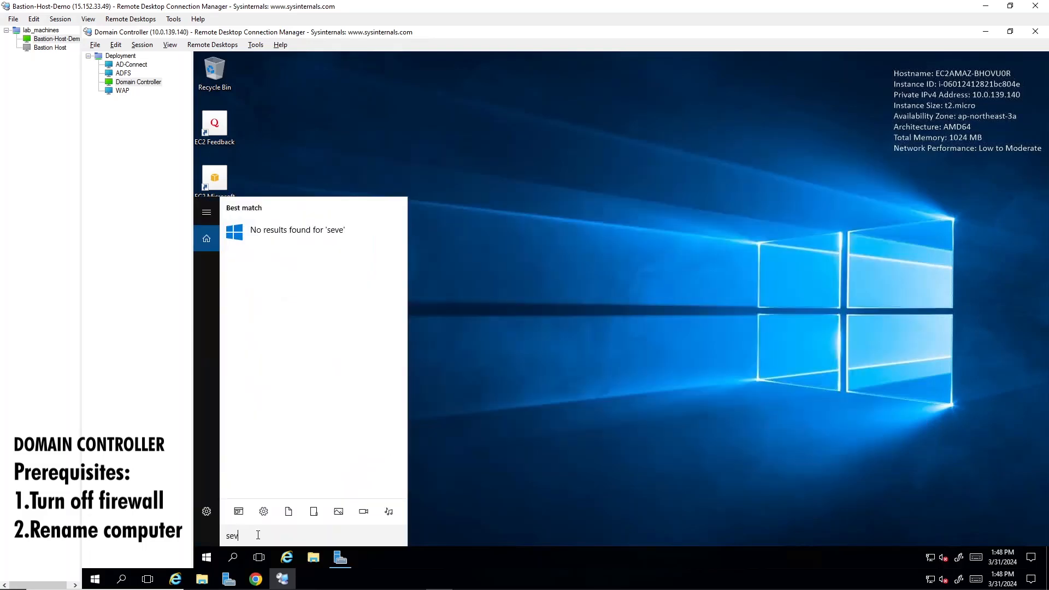
{"action": "key", "text": "BackSpace"}
{"action": "key", "text": "BackSpace"}
{"action": "key", "text": "BackSpace"}
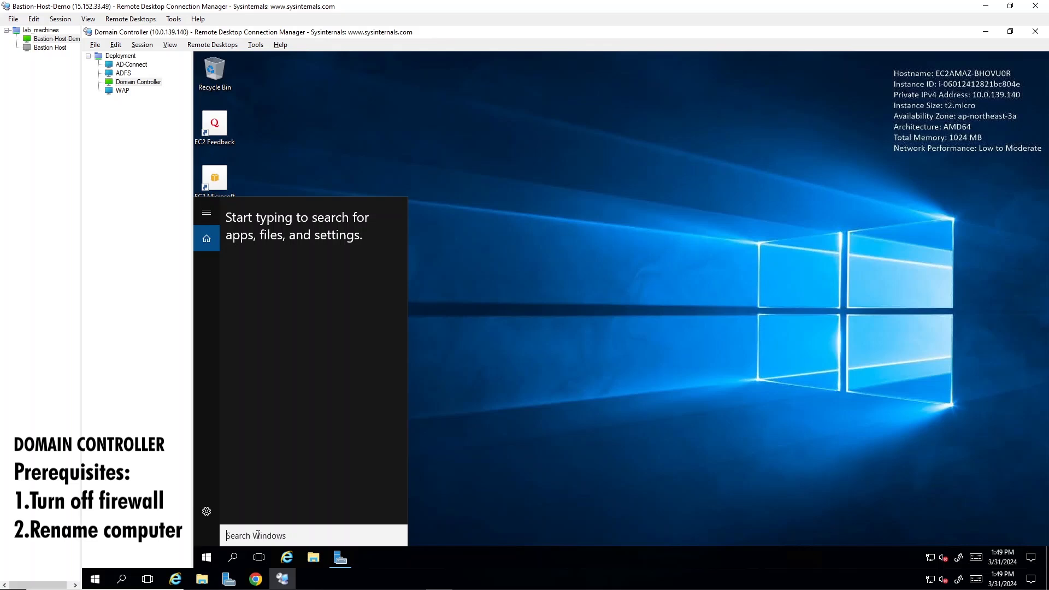
{"action": "type", "text": "rename"}
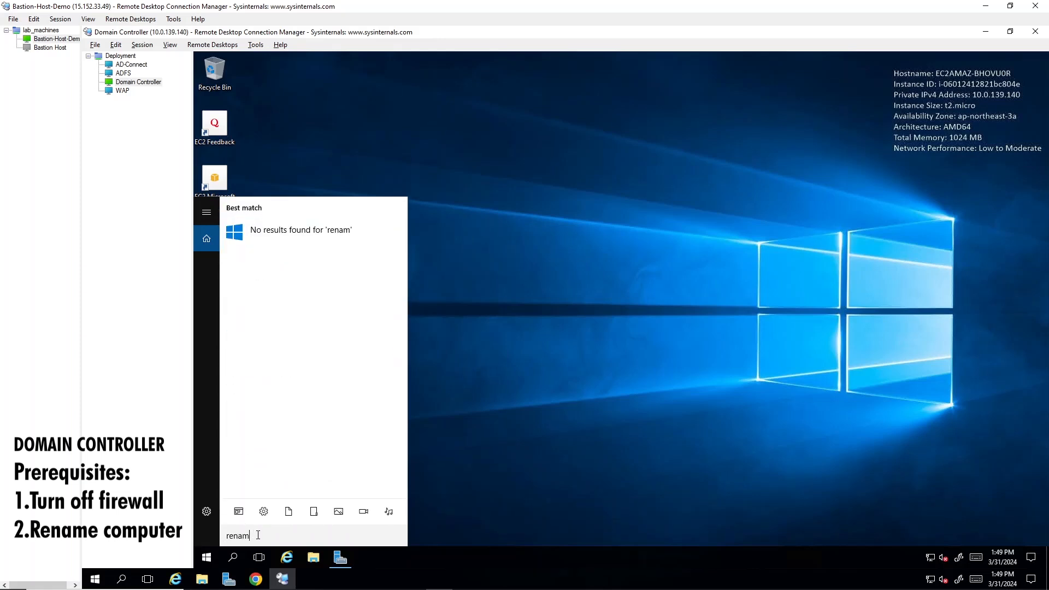
{"action": "key", "text": "BackSpace"}
{"action": "key", "text": "BackSpace"}
{"action": "key", "text": "BackSpace"}
{"action": "key", "text": "BackSpace"}
{"action": "key", "text": "BackSpace"}
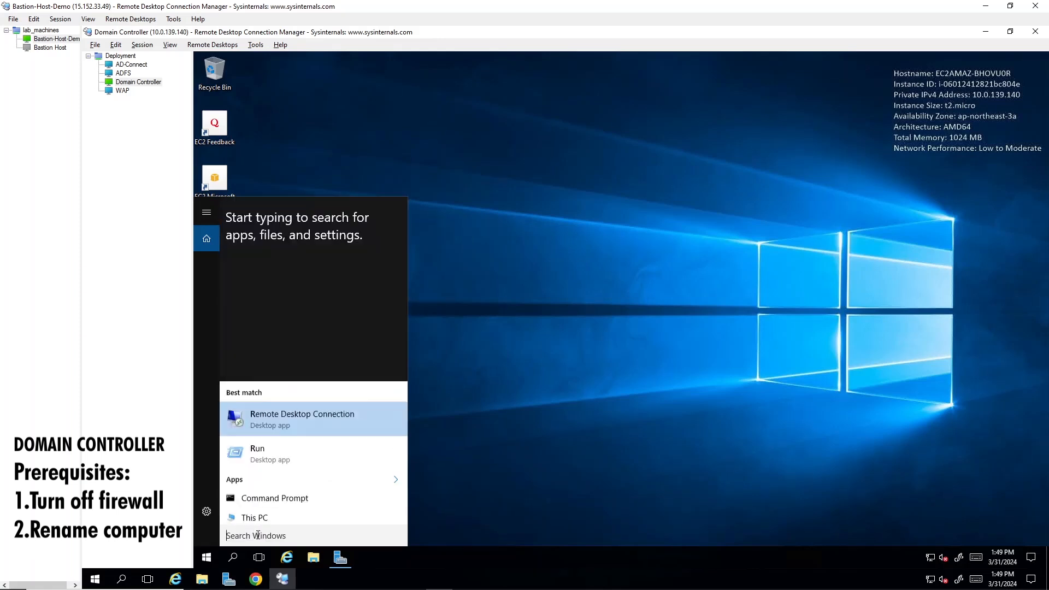
Rename the computer to DC-01 through the advanced system settings in Control Panel.
{"action": "type", "text": "cont"}
{"action": "key", "text": "Return"}
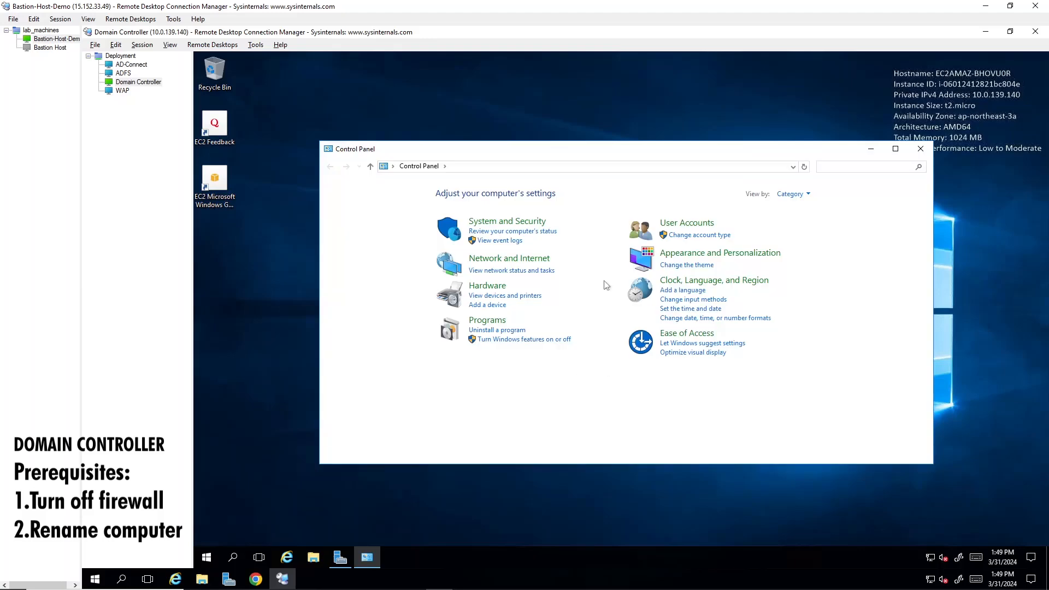
{"action": "left_click", "coordinate": [539, 222]}
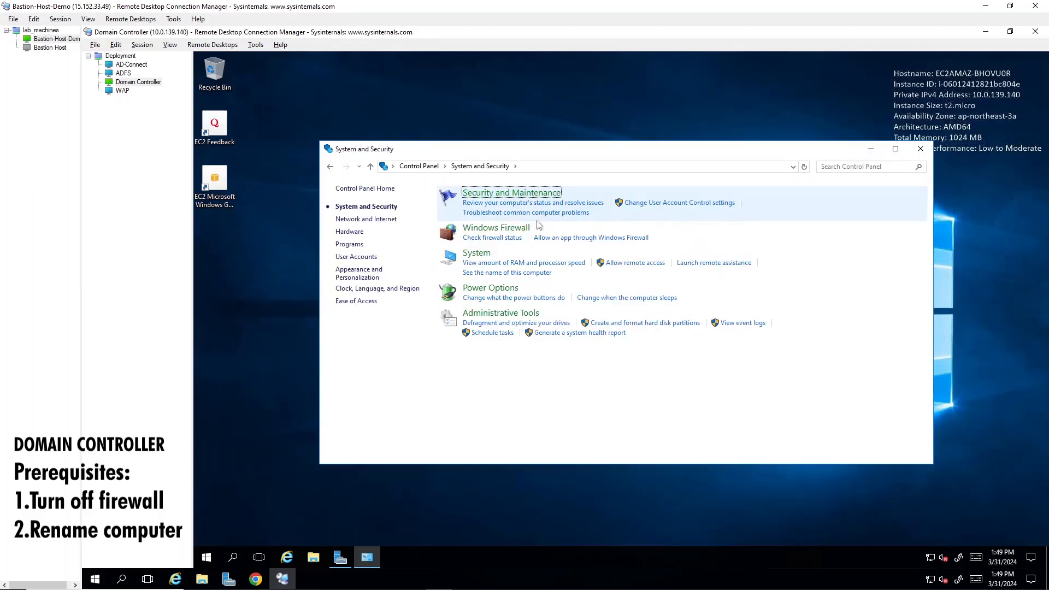
{"action": "left_click", "coordinate": [476, 254]}
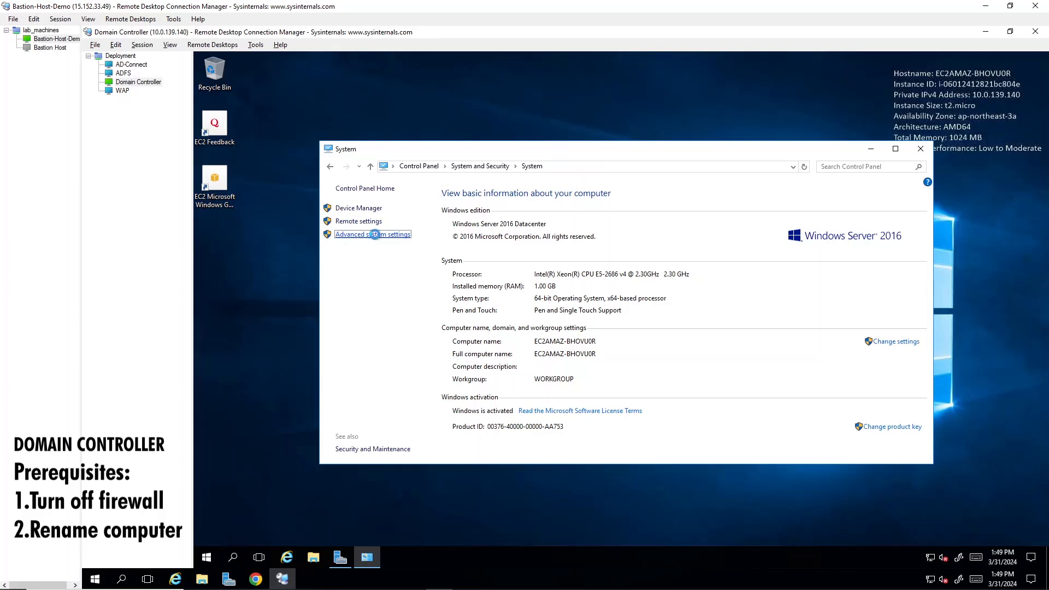
{"action": "left_click", "coordinate": [375, 236]}
{"action": "left_click", "coordinate": [228, 92]}
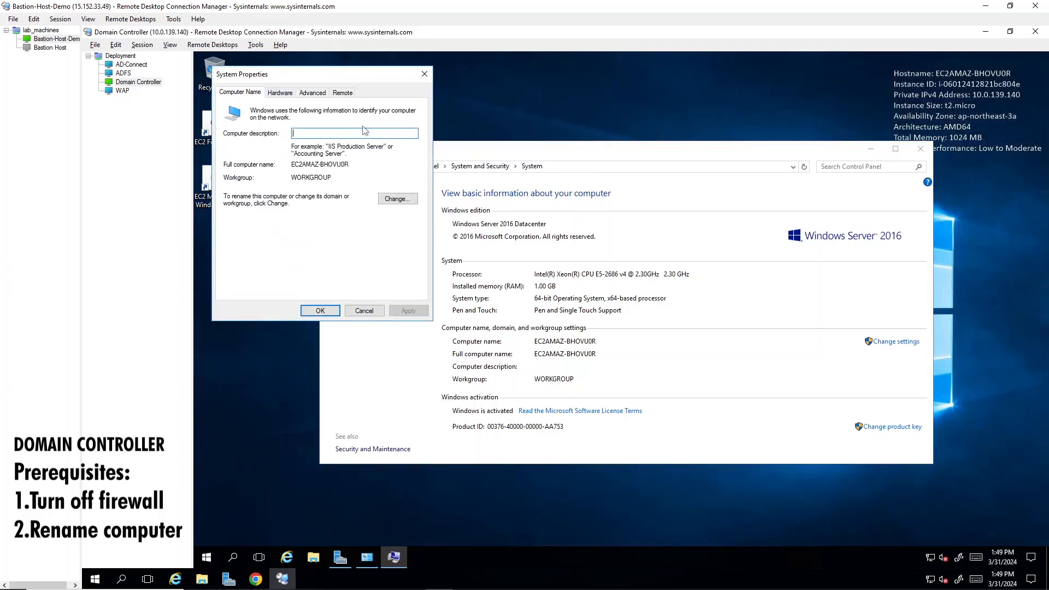
{"action": "left_click", "coordinate": [401, 200]}
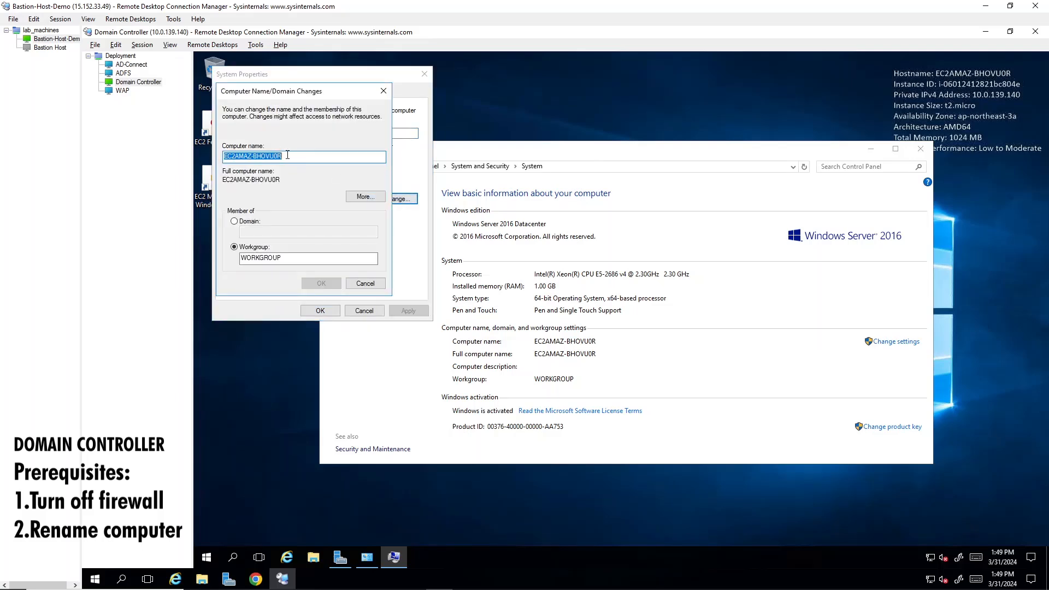
{"action": "type", "text": "DC-01"}
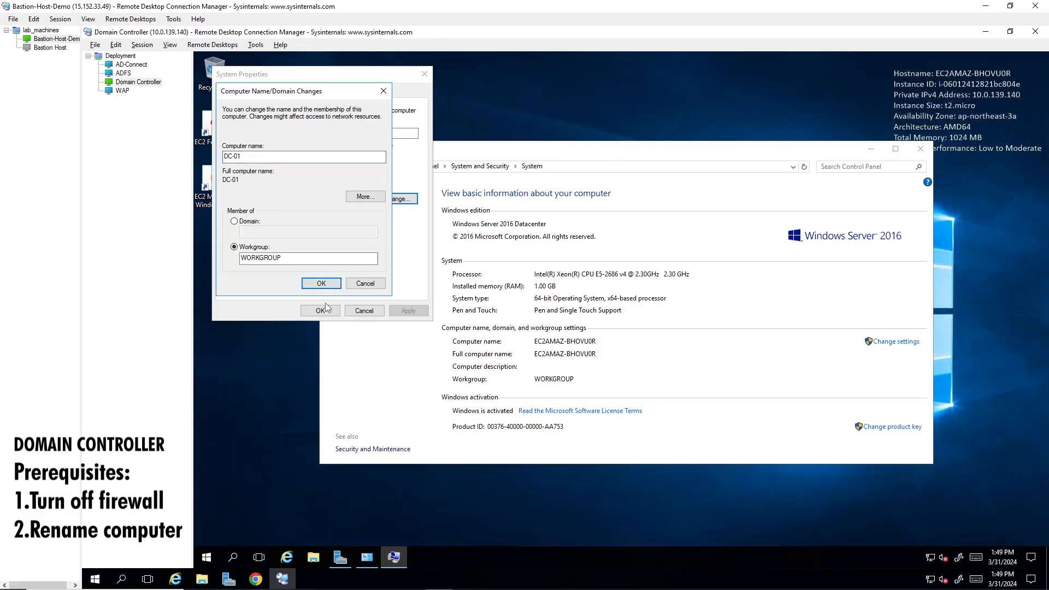
{"action": "left_click", "coordinate": [331, 286]}
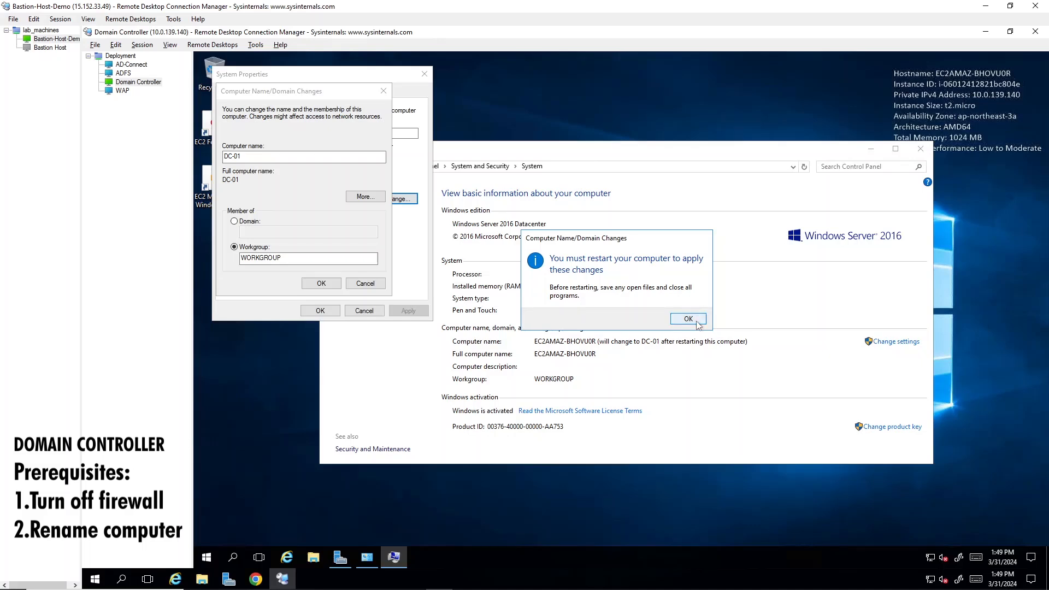
{"action": "left_click", "coordinate": [698, 323]}
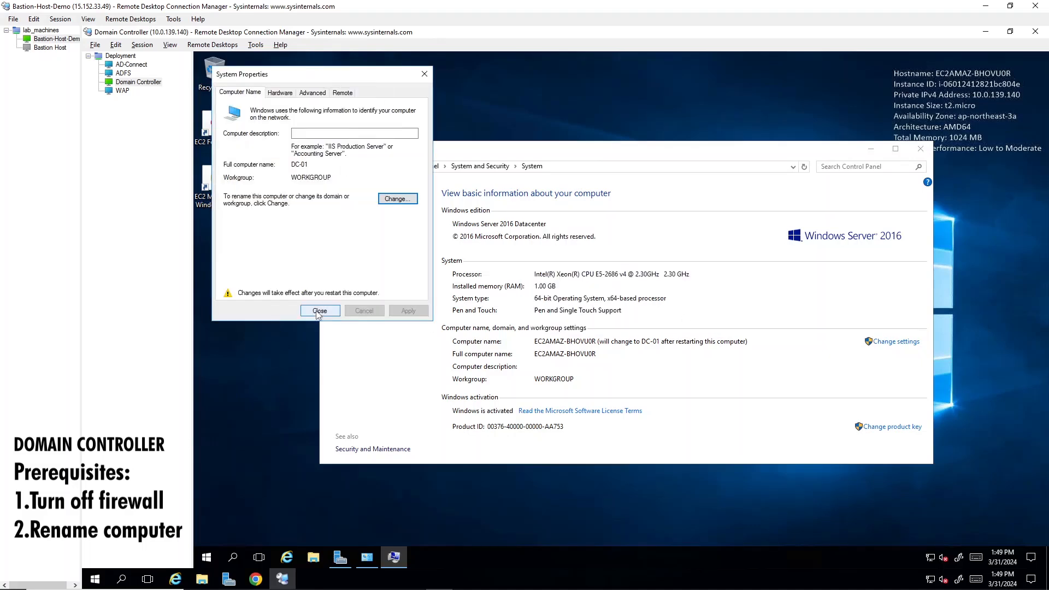
Restart the domain controller to apply the new name and reconnect to it despite the certificate errors.
{"action": "left_click", "coordinate": [318, 312]}
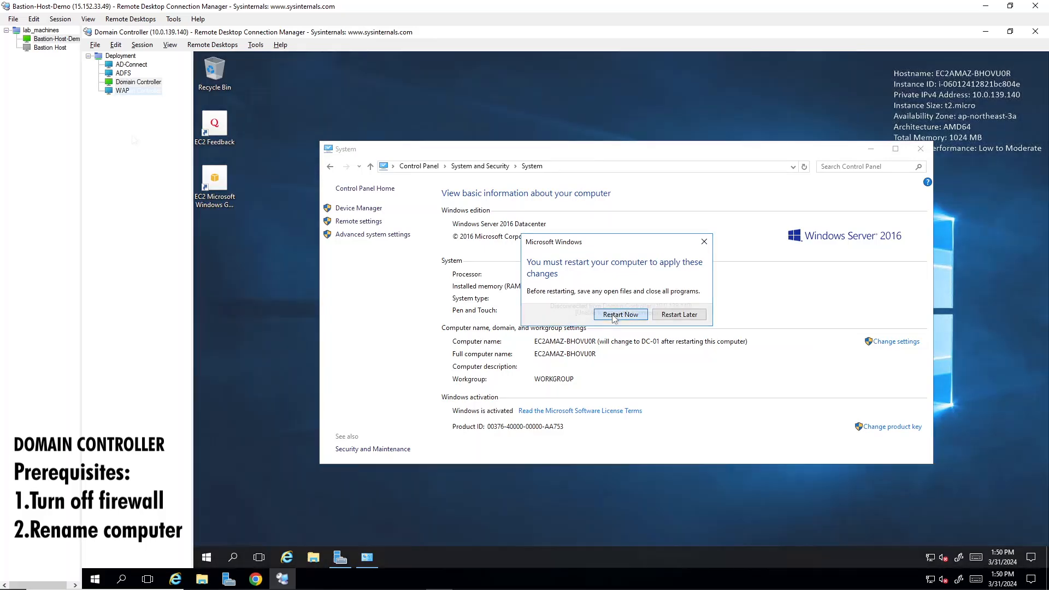
{"action": "left_click", "coordinate": [621, 315]}
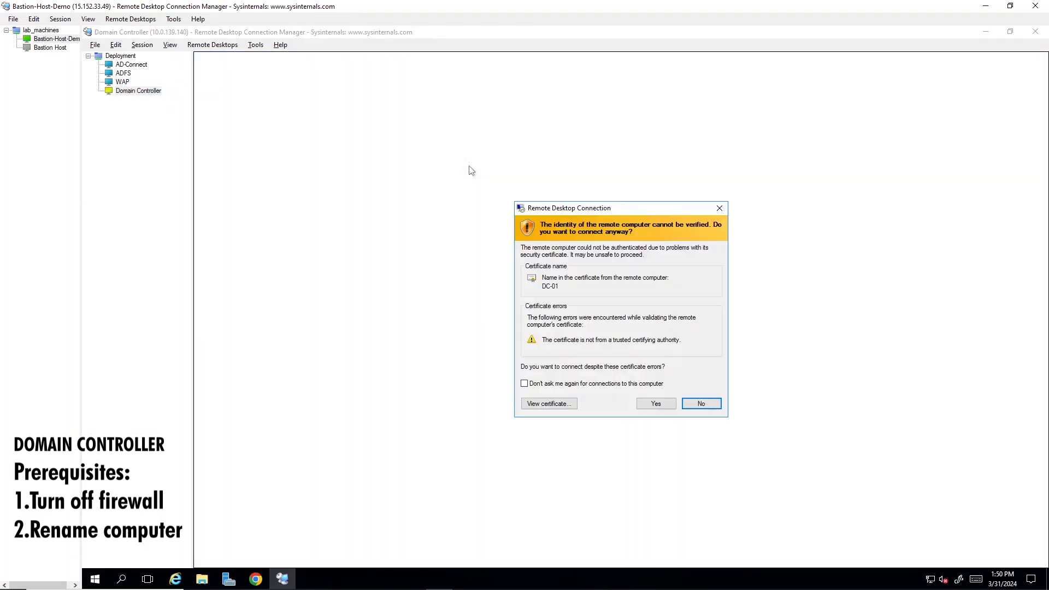
{"action": "left_click", "coordinate": [655, 404]}
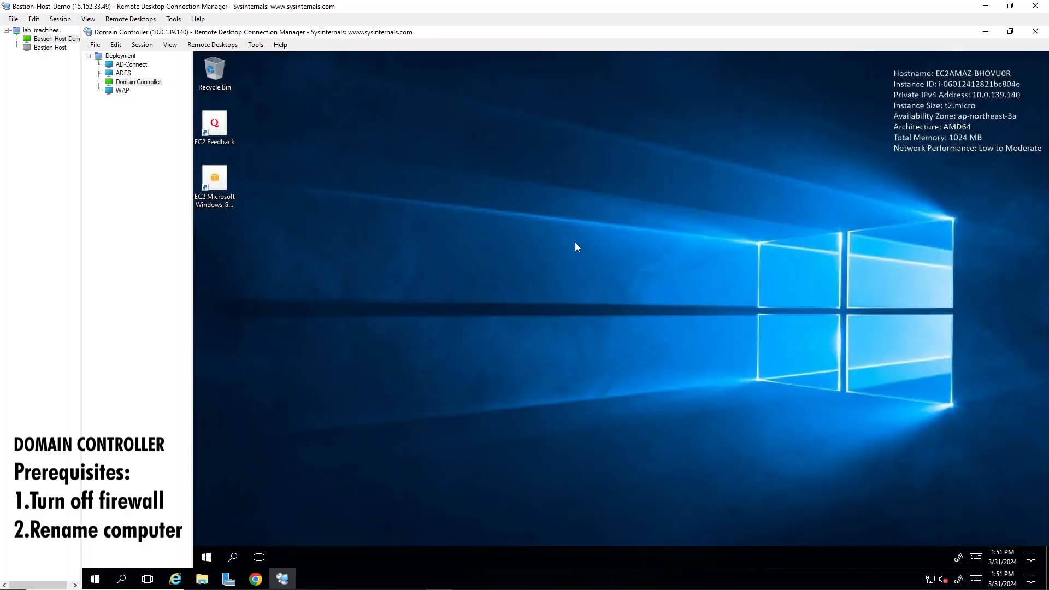
Run whoami in Command Prompt to check the computer name, and close the extra console window.
{"action": "left_click", "coordinate": [230, 557]}
{"action": "type", "text": "cm"}
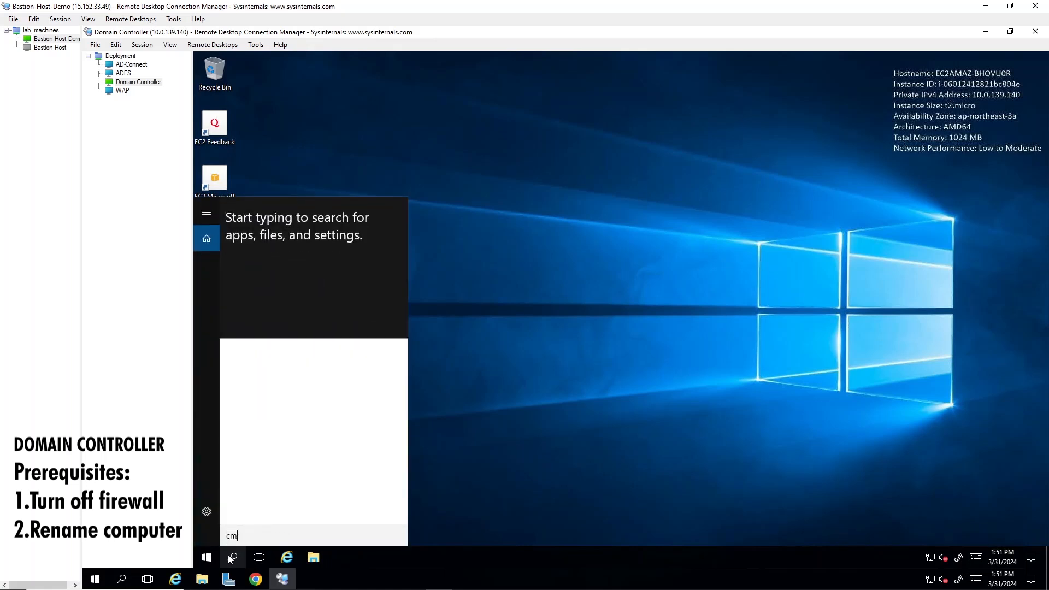
{"action": "type", "text": "d"}
{"action": "key", "text": "Return"}
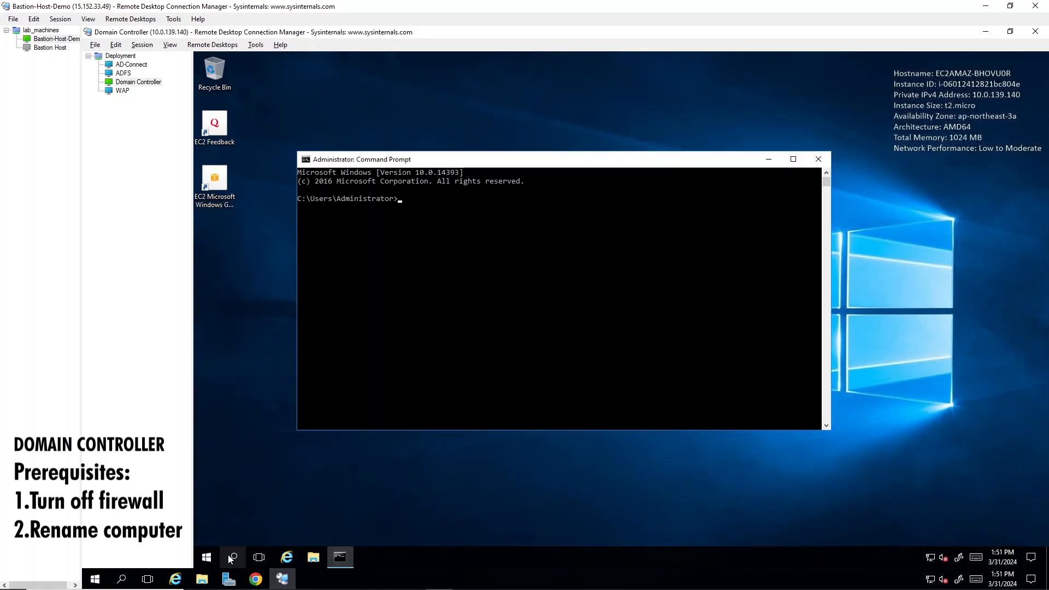
{"action": "type", "text": "whoami"}
{"action": "key", "text": "Return"}
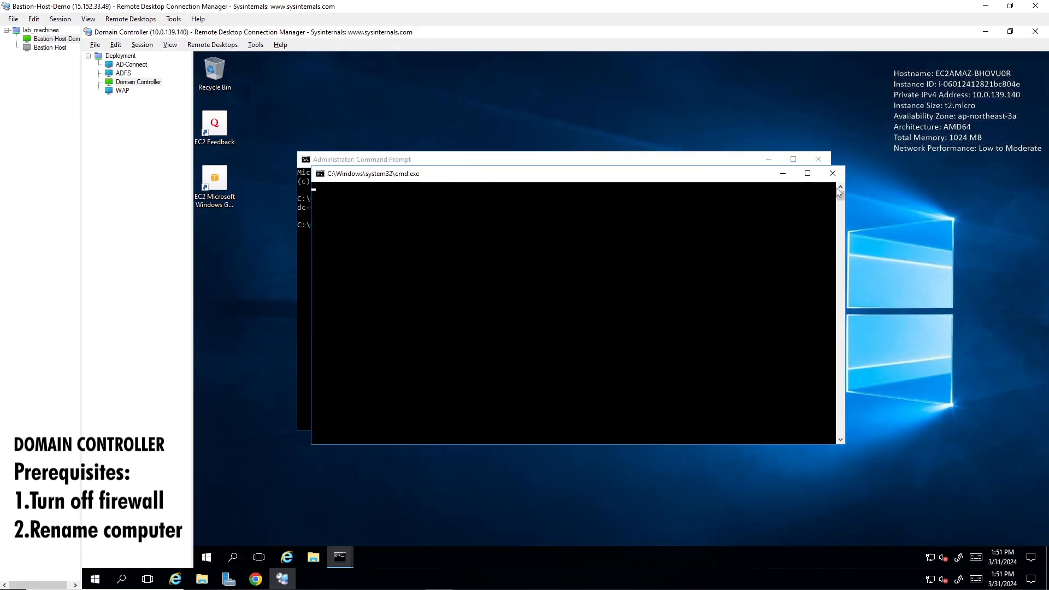
{"action": "left_click", "coordinate": [834, 174]}
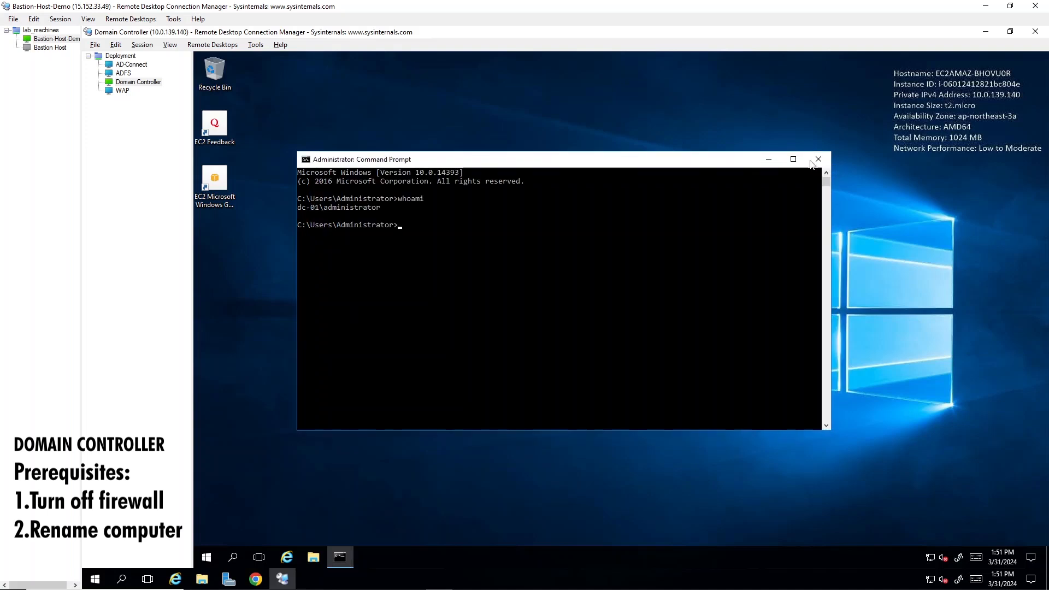
Search Windows for "system pro", open the About your PC settings to check the PC name, and close Settings.
{"action": "left_click", "coordinate": [235, 556]}
{"action": "type", "text": "sy"}
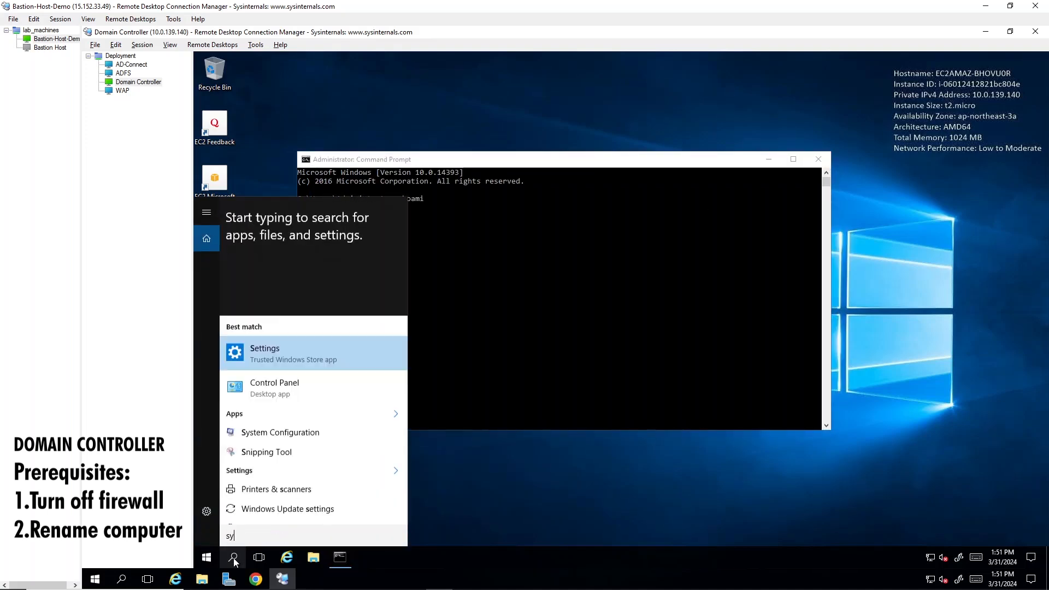
{"action": "type", "text": "stem p"}
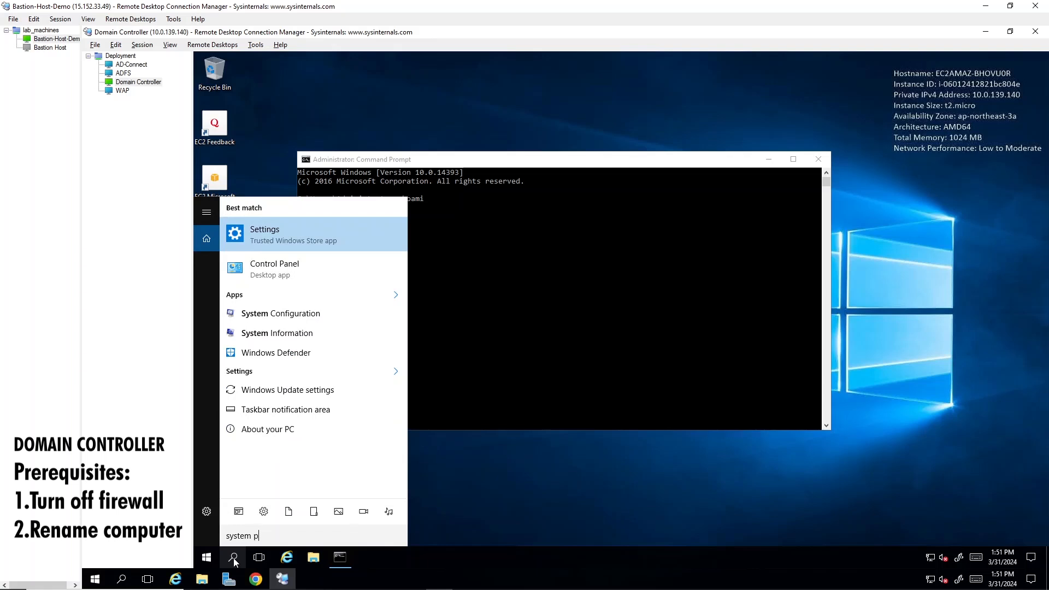
{"action": "type", "text": "ro"}
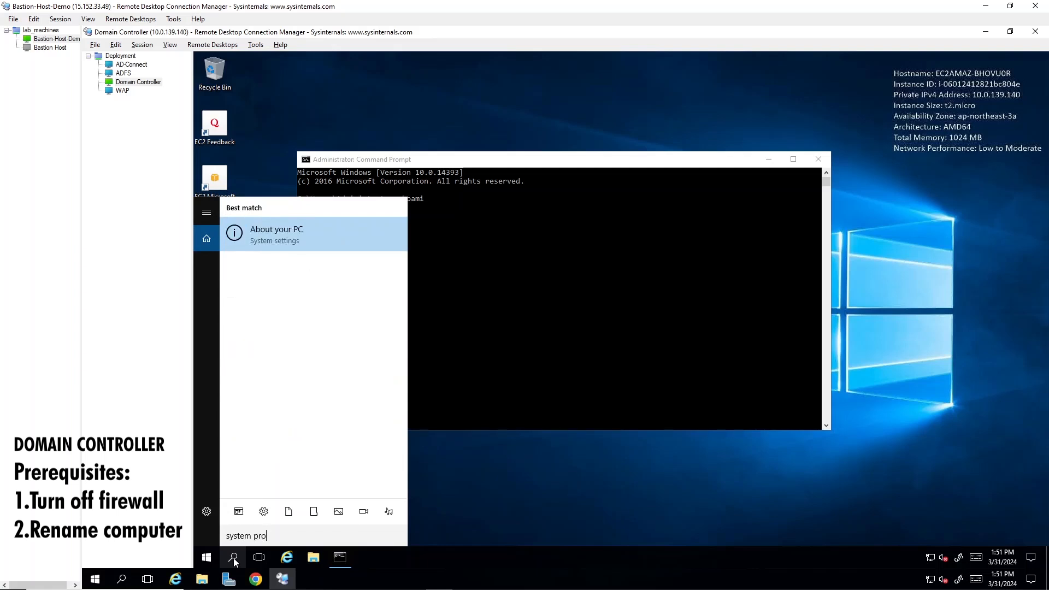
{"action": "key", "text": "Return"}
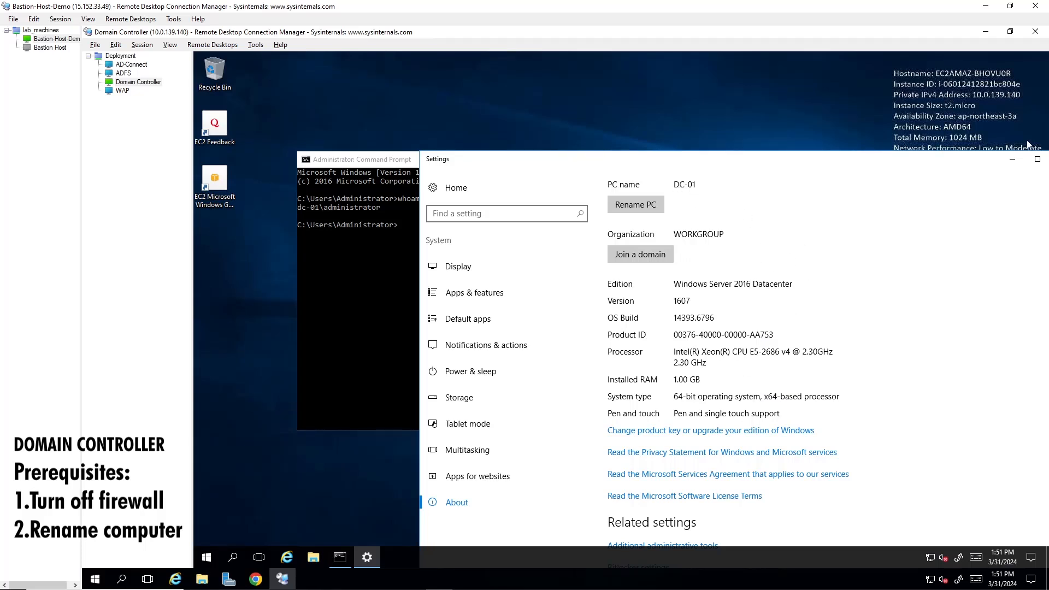
{"action": "left_click_drag", "start_coordinate": [986, 163], "coordinate": [879, 174]}
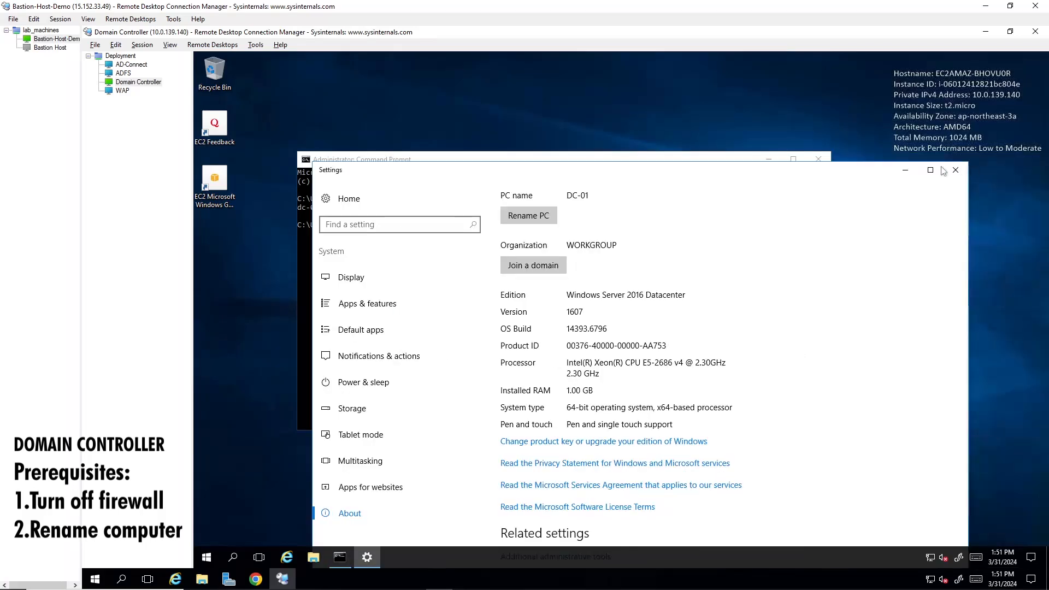
{"action": "left_click", "coordinate": [946, 170]}
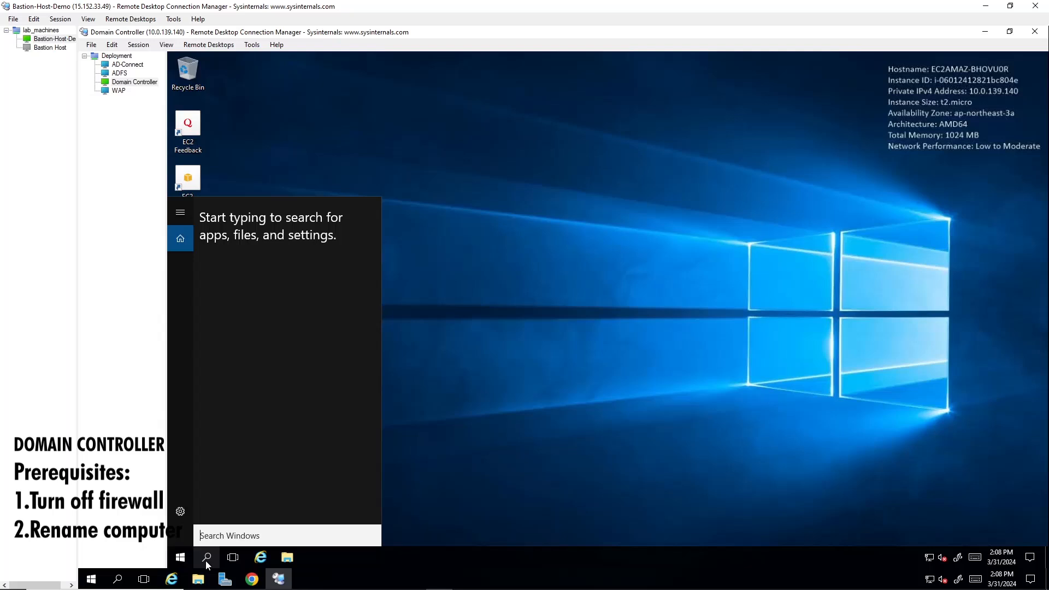
Open Server Manager and start the Add Roles and Features Wizard, retrying once inventory data collection finishes.
{"action": "type", "text": "server"}
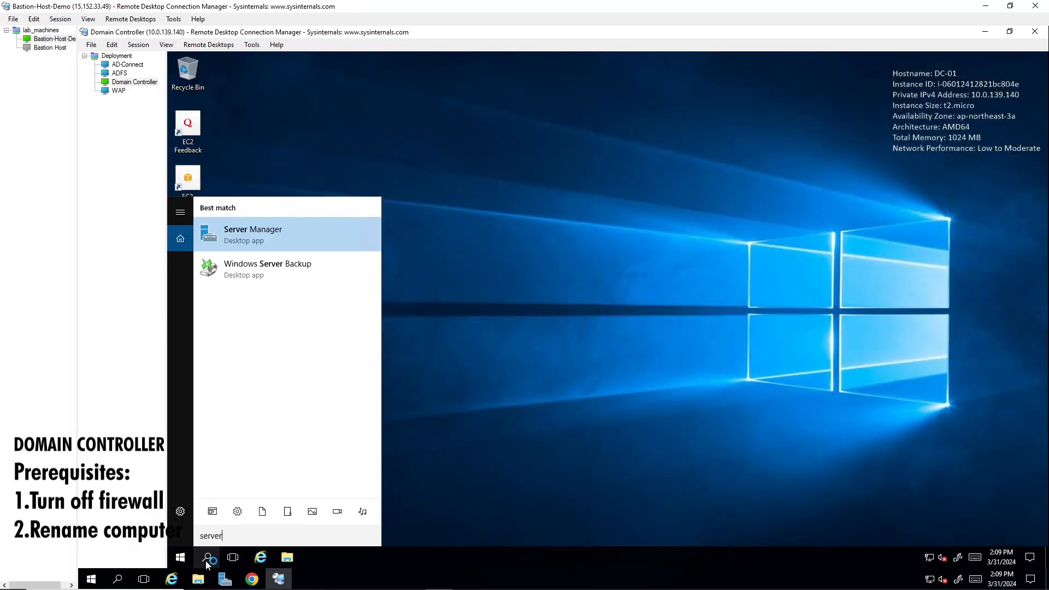
{"action": "key", "text": "Return"}
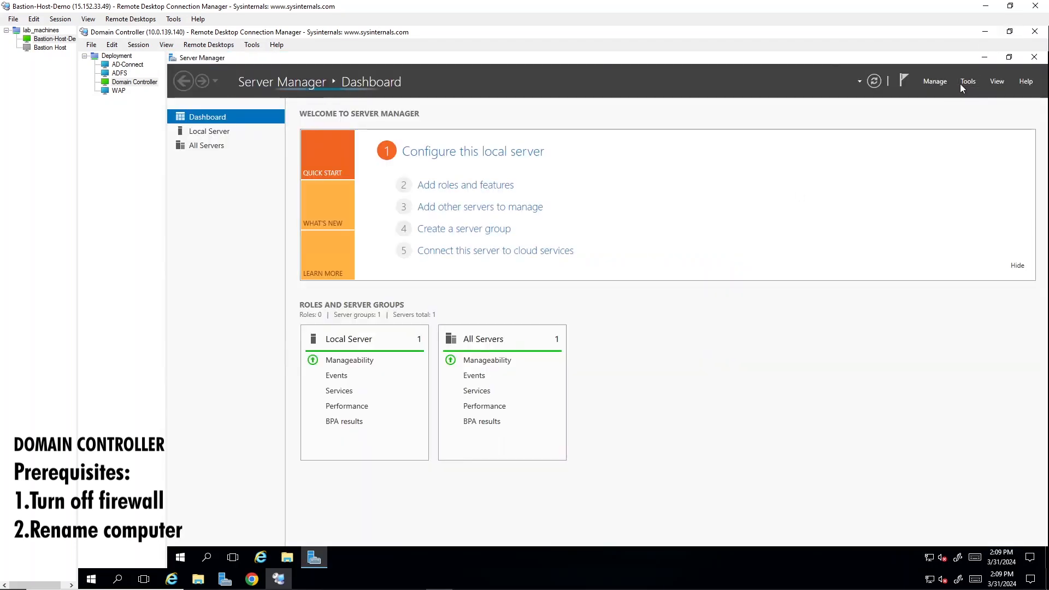
{"action": "left_click", "coordinate": [946, 80]}
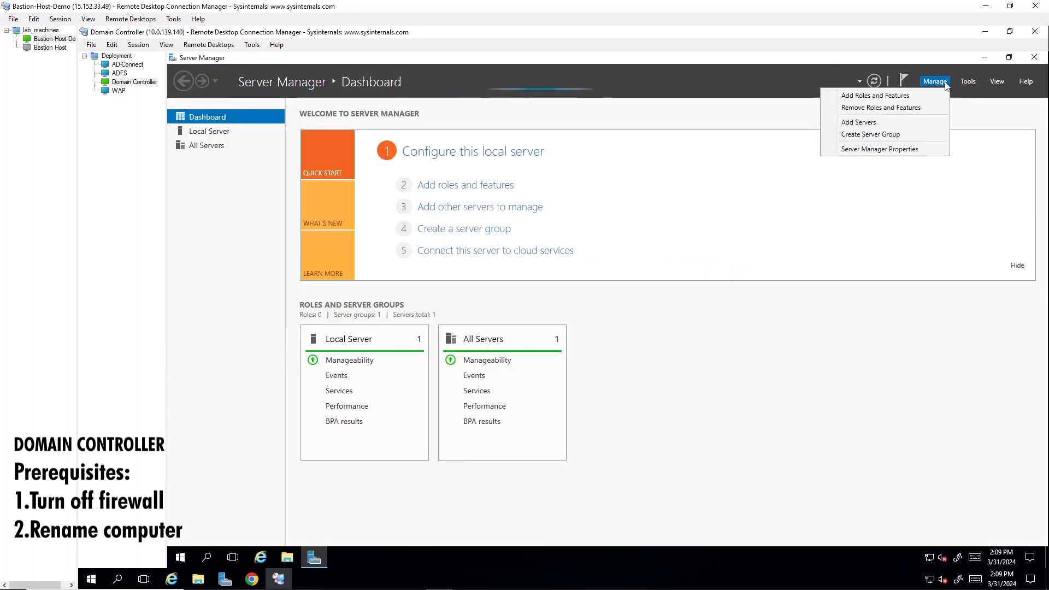
{"action": "left_click", "coordinate": [916, 96]}
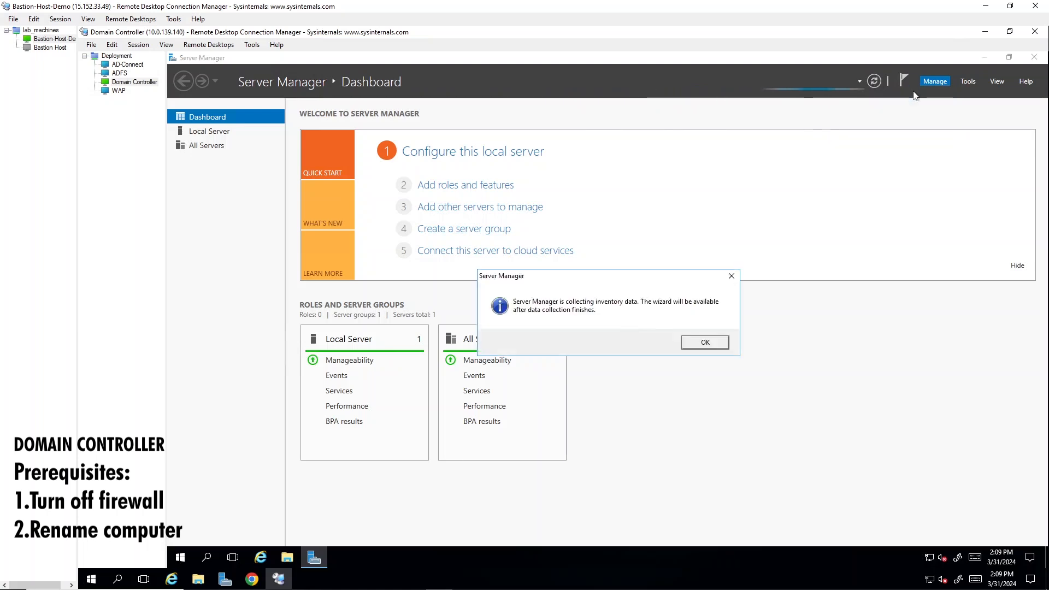
{"action": "left_click", "coordinate": [705, 343]}
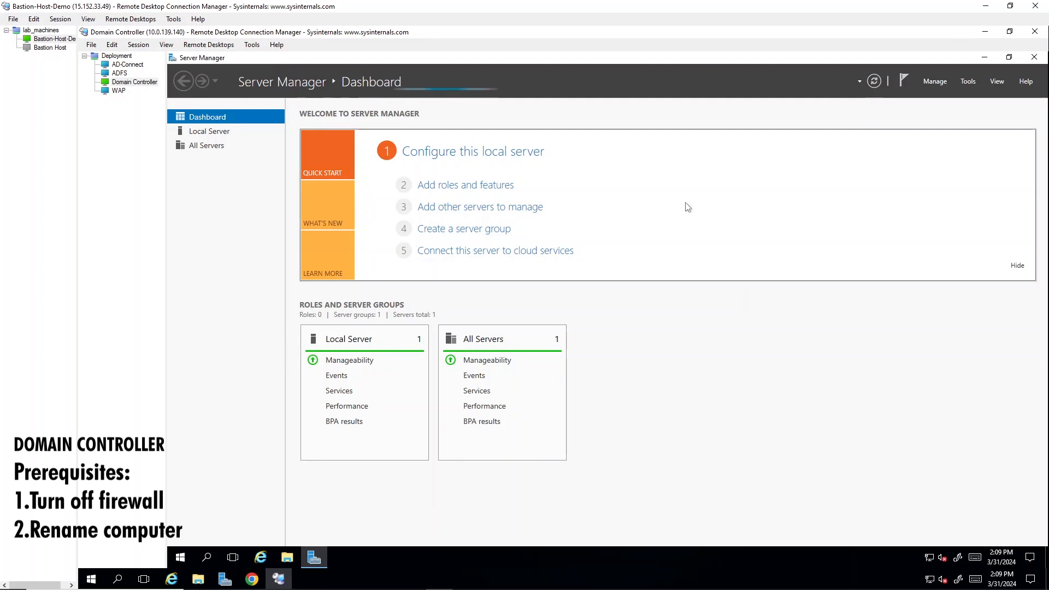
{"action": "left_click", "coordinate": [935, 81]}
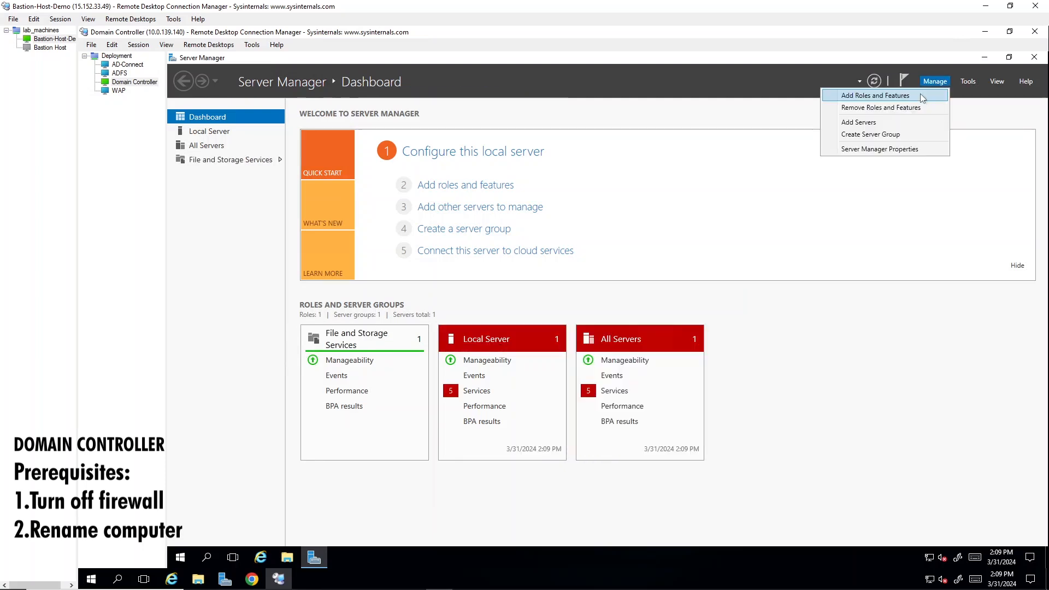
{"action": "left_click", "coordinate": [922, 96]}
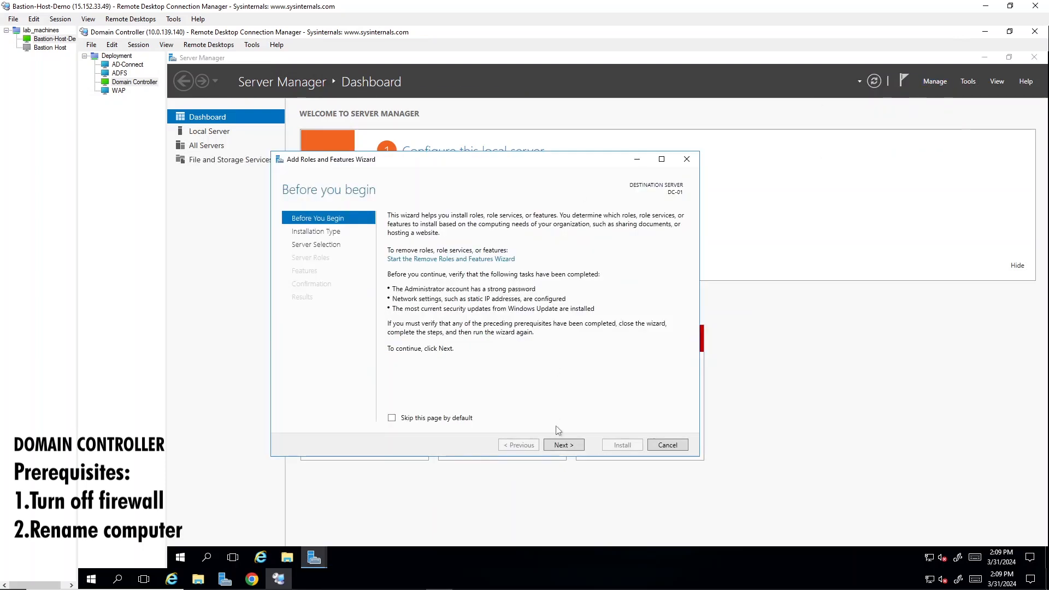
Choose a role-based installation on DC-01 and add the Active Directory Domain Services role with its required management tools.
{"action": "left_click", "coordinate": [563, 446]}
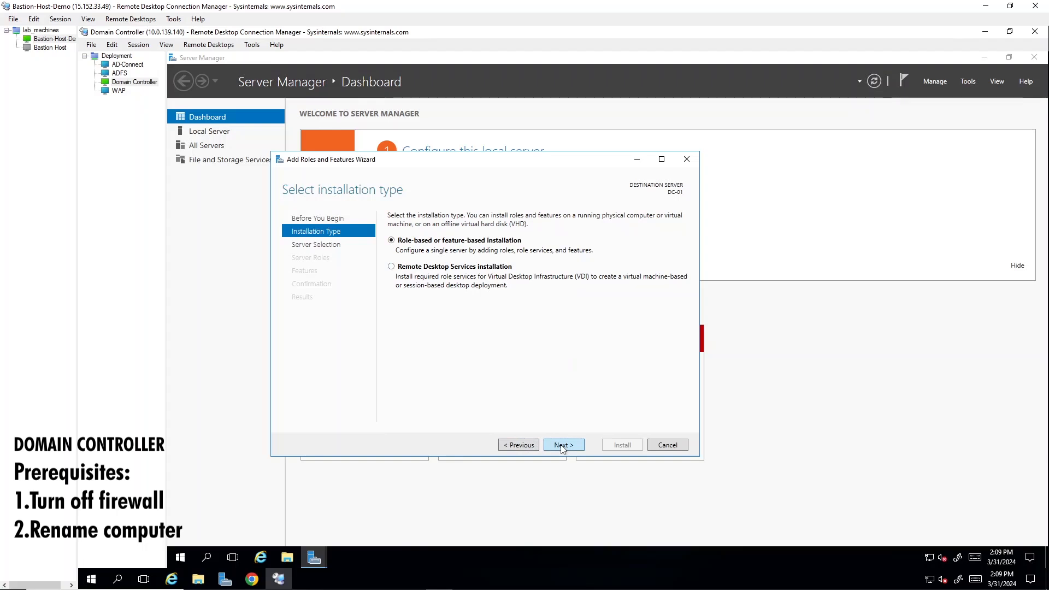
{"action": "left_click", "coordinate": [563, 446]}
{"action": "left_click", "coordinate": [563, 445]}
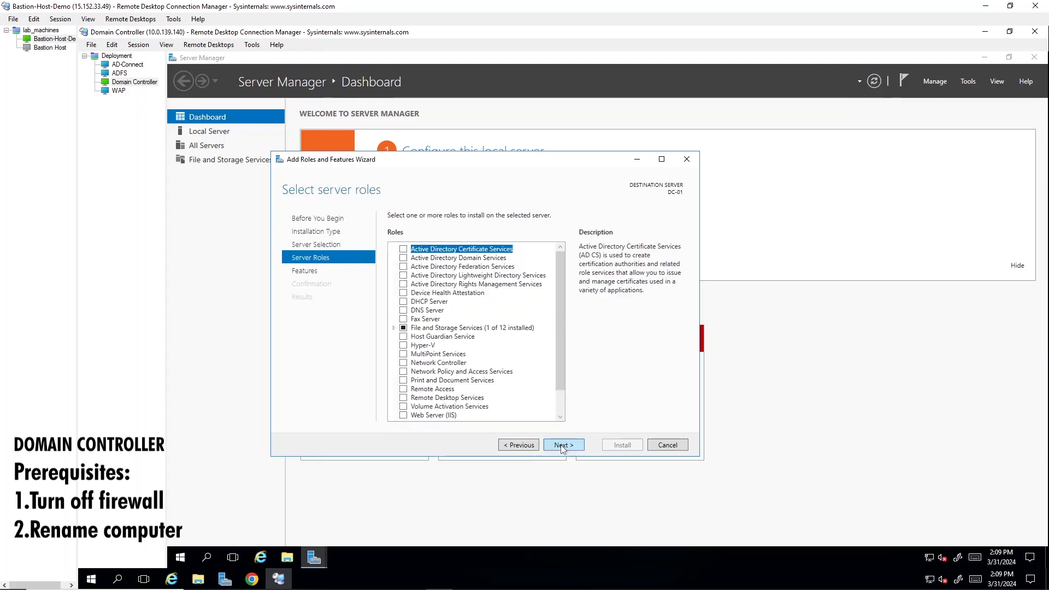
{"action": "left_click", "coordinate": [404, 259]}
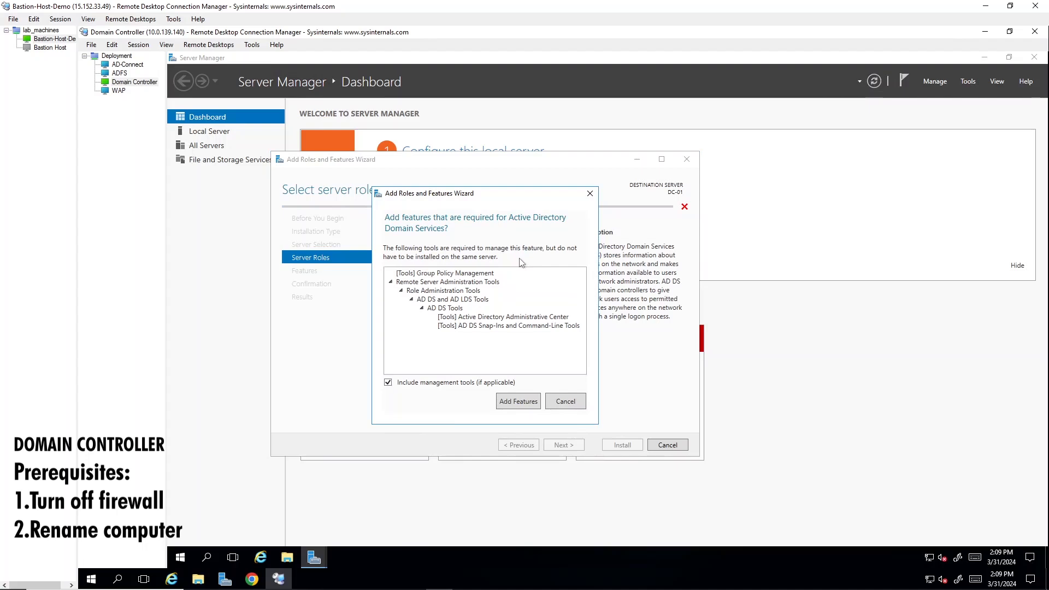
{"action": "left_click", "coordinate": [529, 402]}
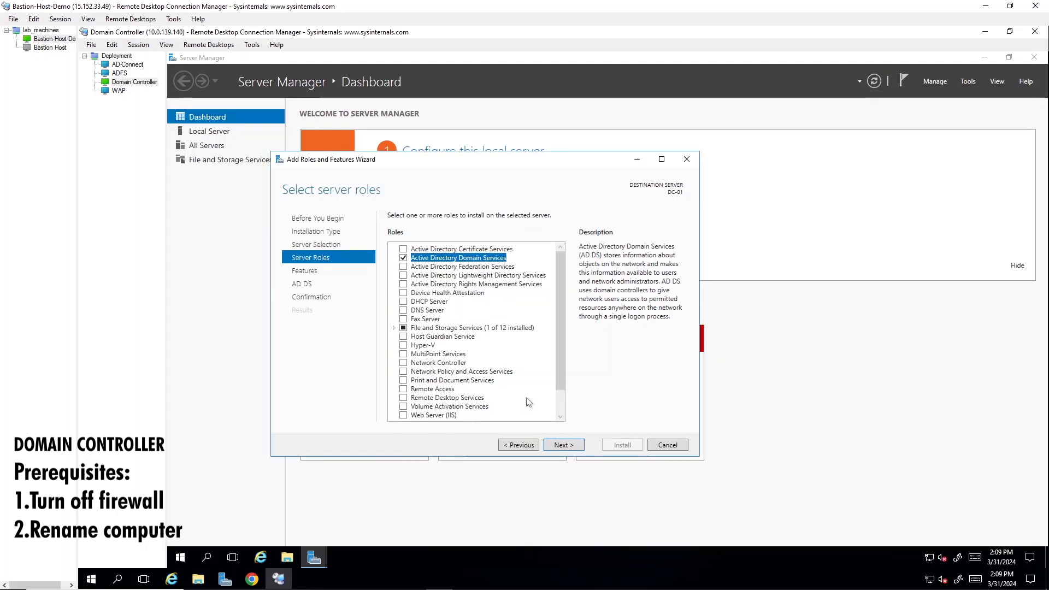
Keep the default features, install Active Directory Domain Services on DC-01, and close the wizard when installation completes.
{"action": "left_click", "coordinate": [566, 445]}
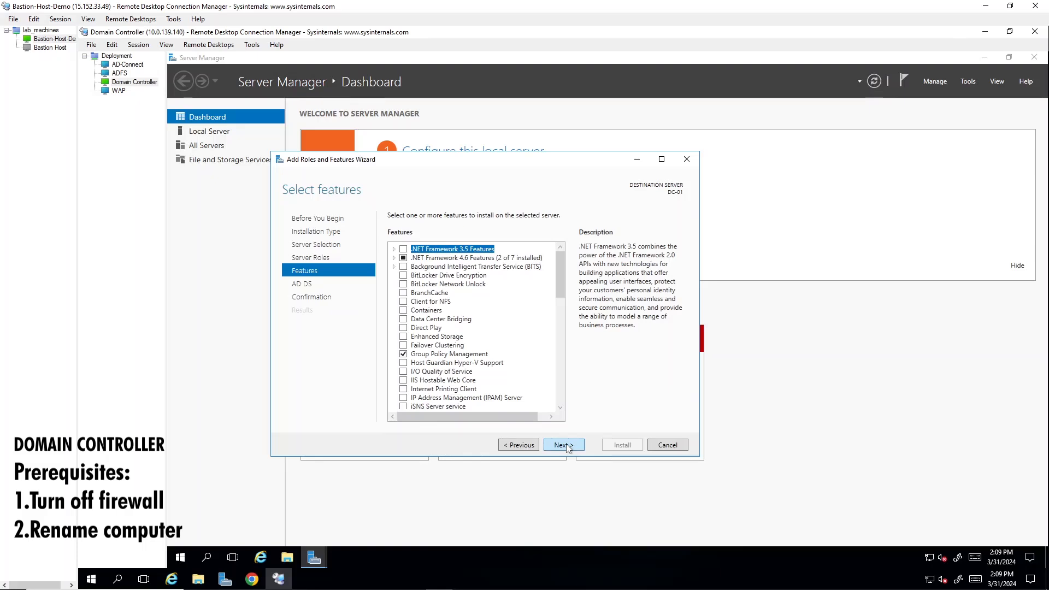
{"action": "left_click", "coordinate": [566, 445]}
{"action": "left_click", "coordinate": [566, 445]}
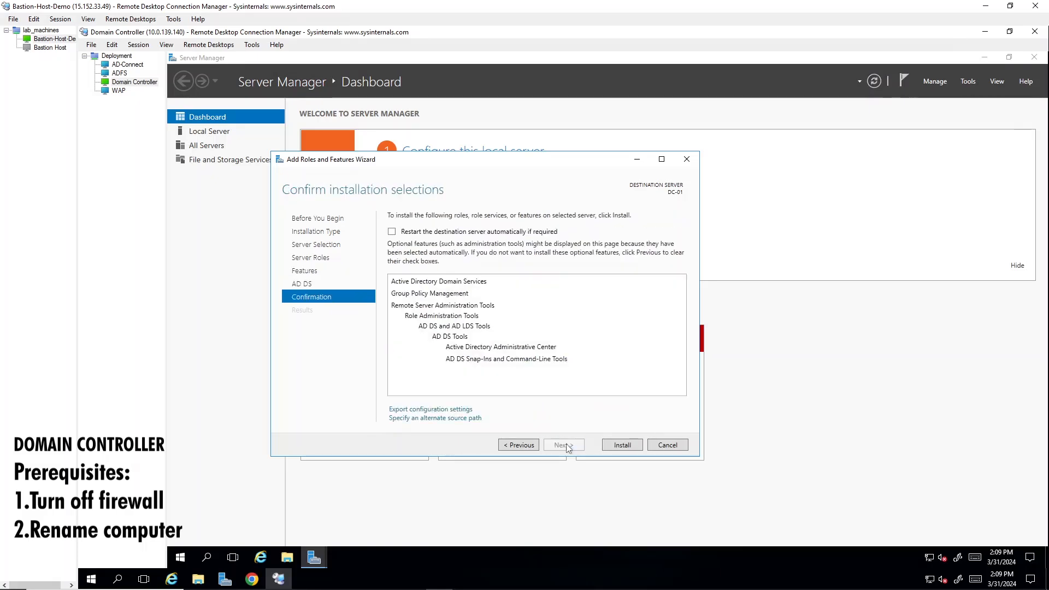
{"action": "left_click", "coordinate": [634, 448]}
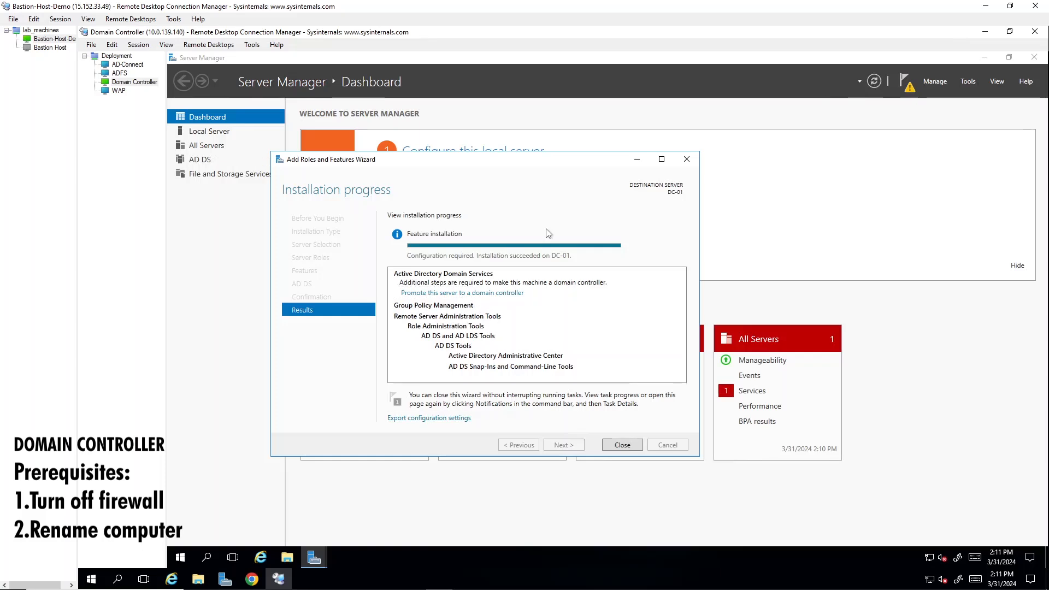
{"action": "left_click", "coordinate": [629, 446]}
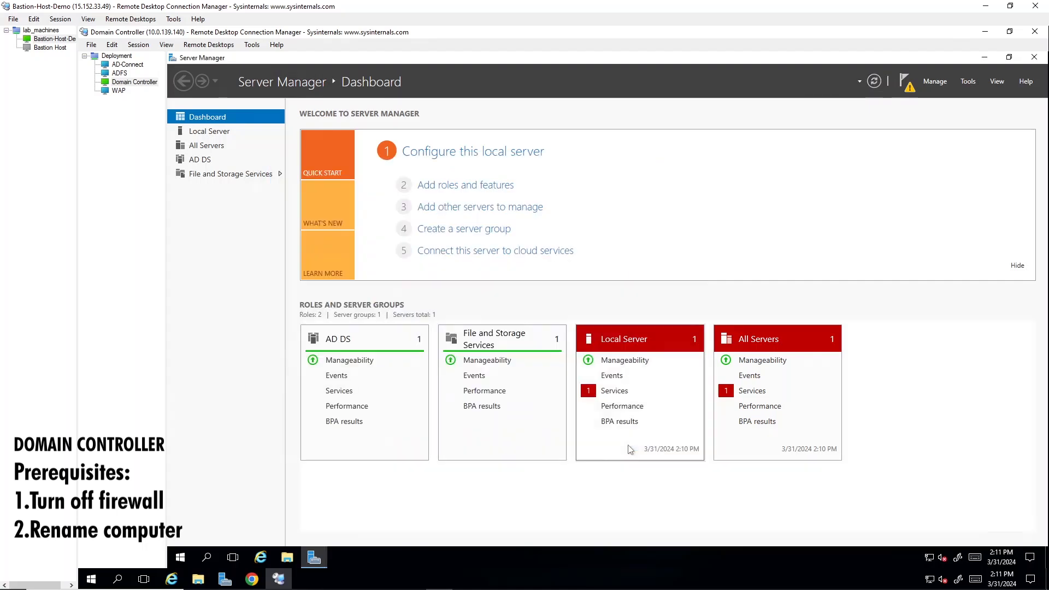
Start promoting the server to a domain controller and add a new forest with the root domain name bff.cloudns.be.
{"action": "left_click", "coordinate": [905, 80]}
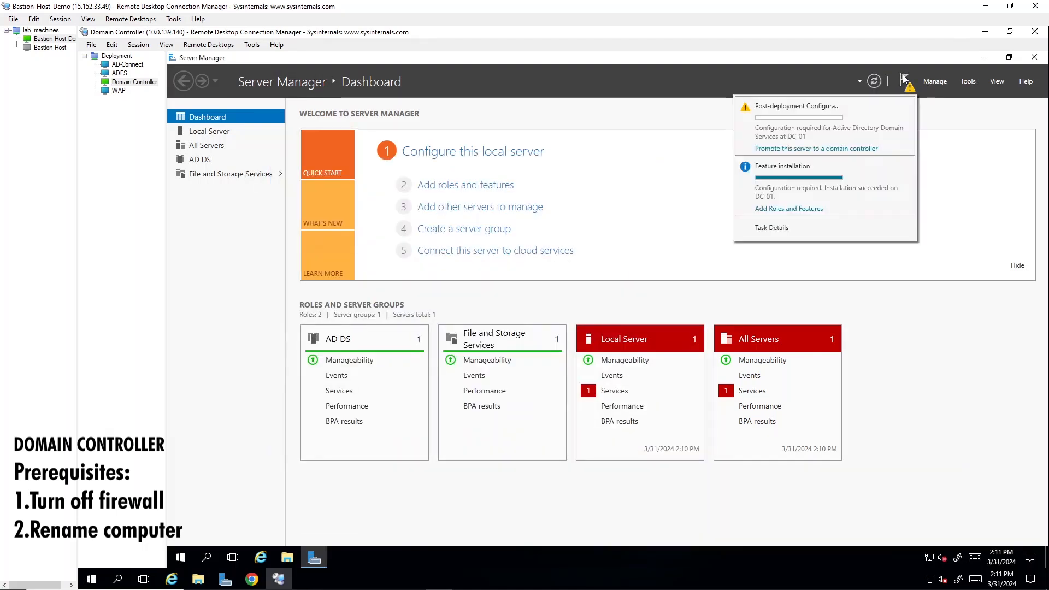
{"action": "left_click", "coordinate": [846, 149]}
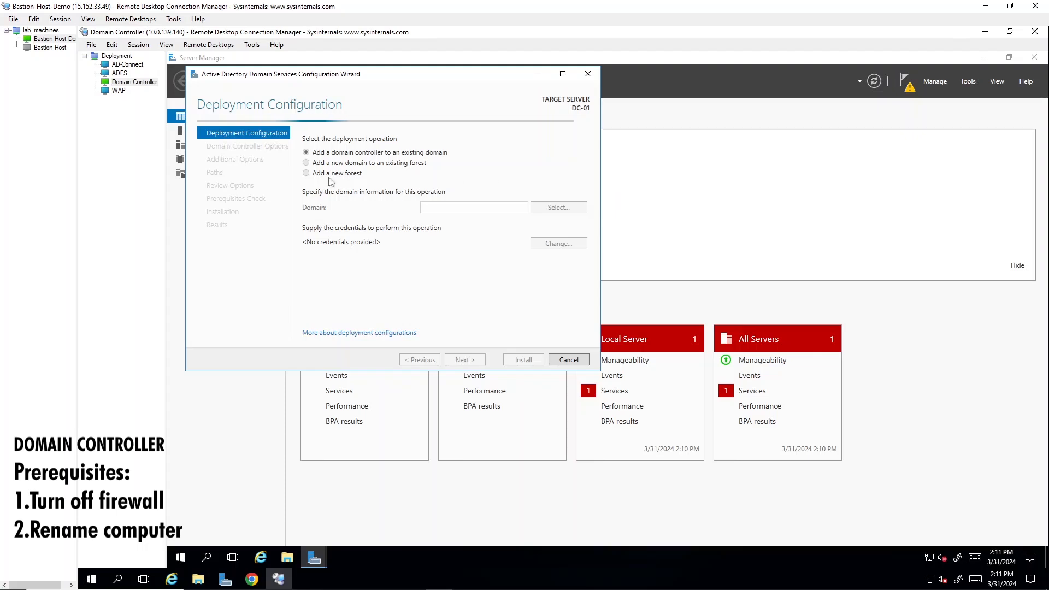
{"action": "left_click", "coordinate": [328, 173]}
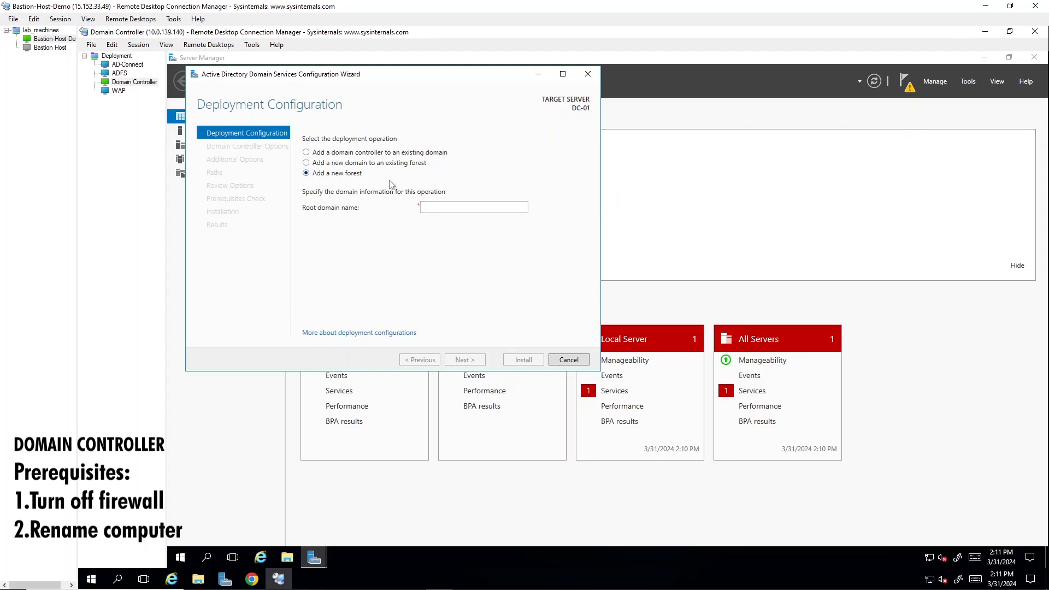
{"action": "left_click", "coordinate": [436, 205]}
{"action": "type", "text": "bgg"}
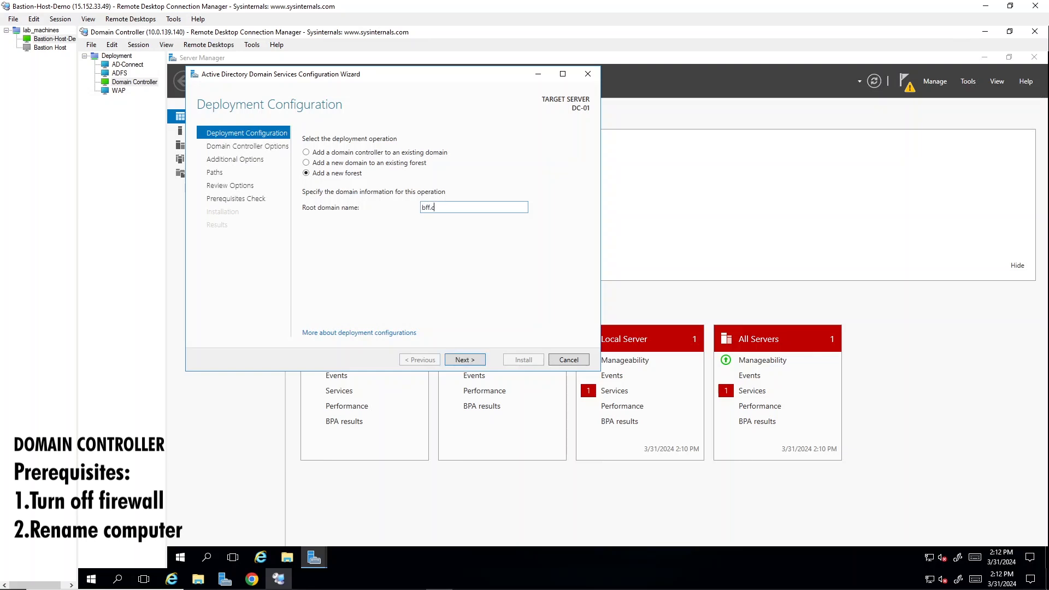
{"action": "type", "text": ".coudns."}
{"action": "key", "text": "BackSpace"}
{"action": "type", "text": "dns"}
{"action": "left_click", "coordinate": [462, 360]}
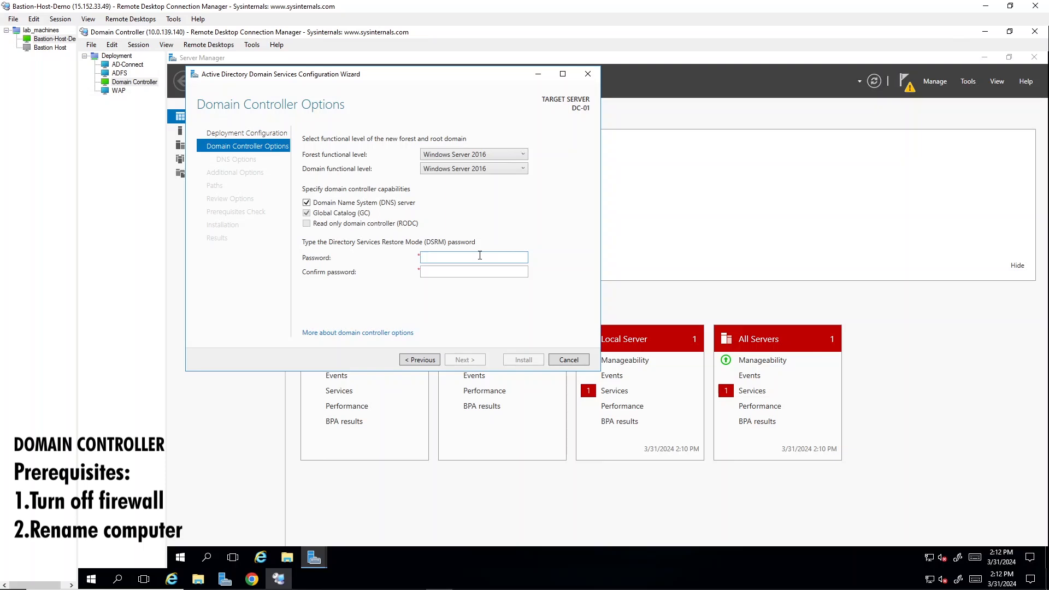
Enter and confirm the Directory Services Restore Mode (DSRM) password, keeping the Windows Server 2016 functional levels and DNS server option.
{"action": "type", "text": "•••••••••"}
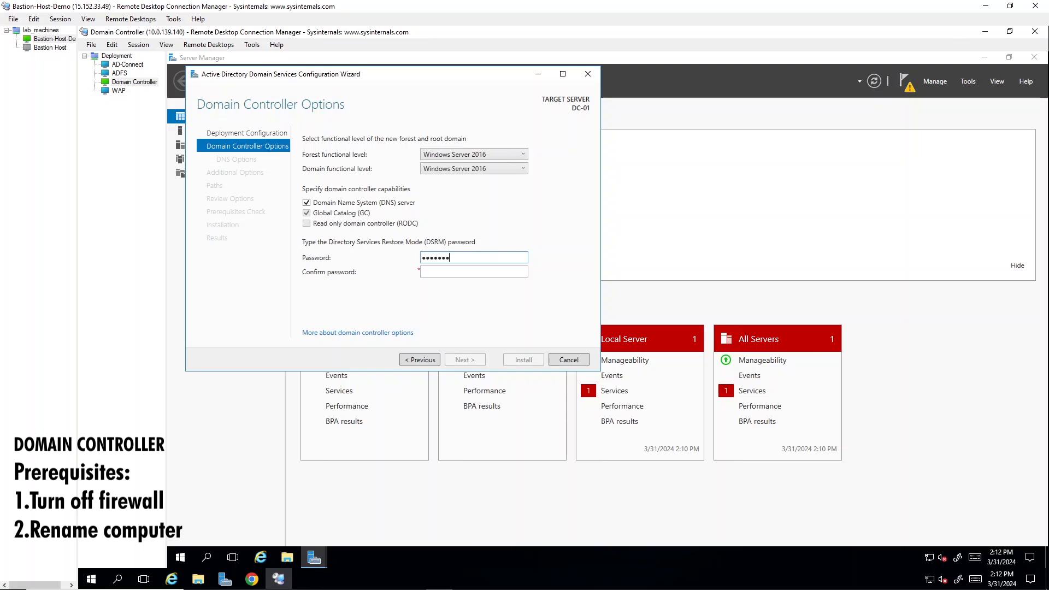
{"action": "key", "text": "Tab"}
{"action": "type", "text": "•••••••••••••"}
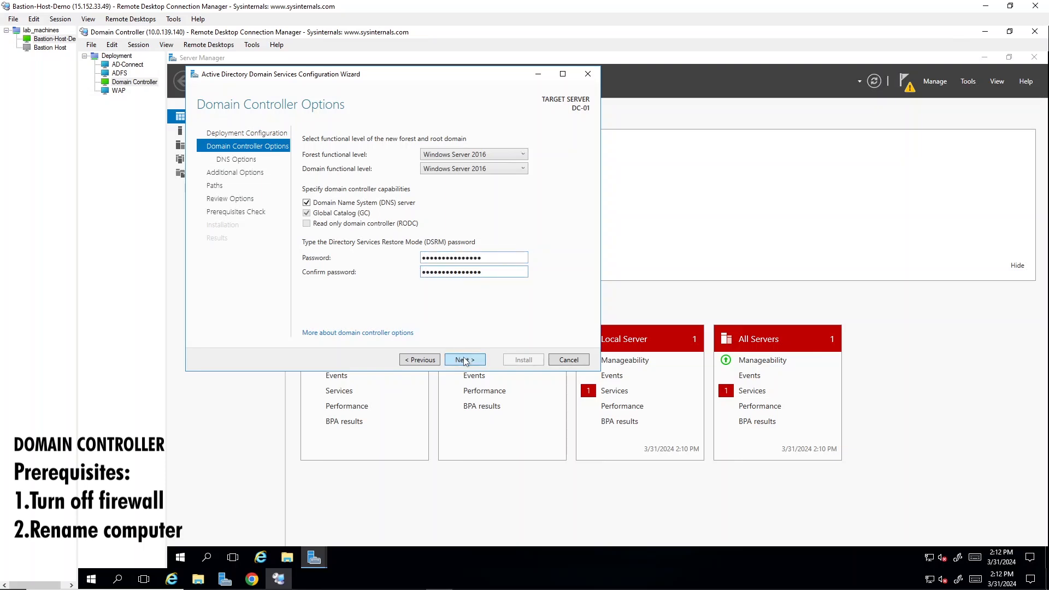
{"action": "left_click", "coordinate": [464, 359]}
Accept the default DNS, NetBIOS and path settings, install the domain controller configuration, and dismiss the sign-out notice.
{"action": "left_click", "coordinate": [464, 360]}
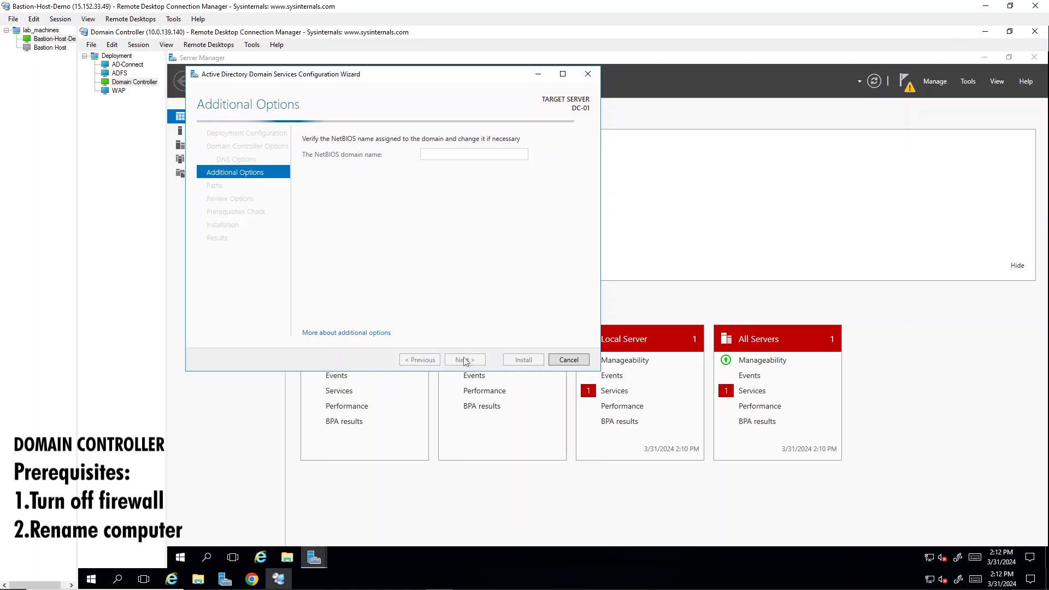
{"action": "left_click", "coordinate": [464, 360]}
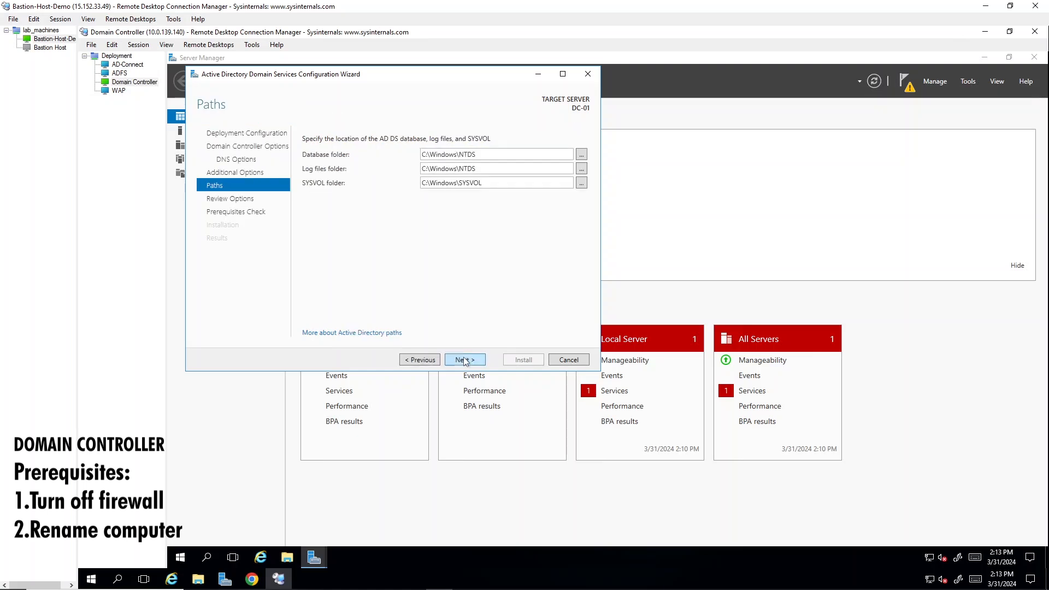
{"action": "left_click", "coordinate": [464, 360]}
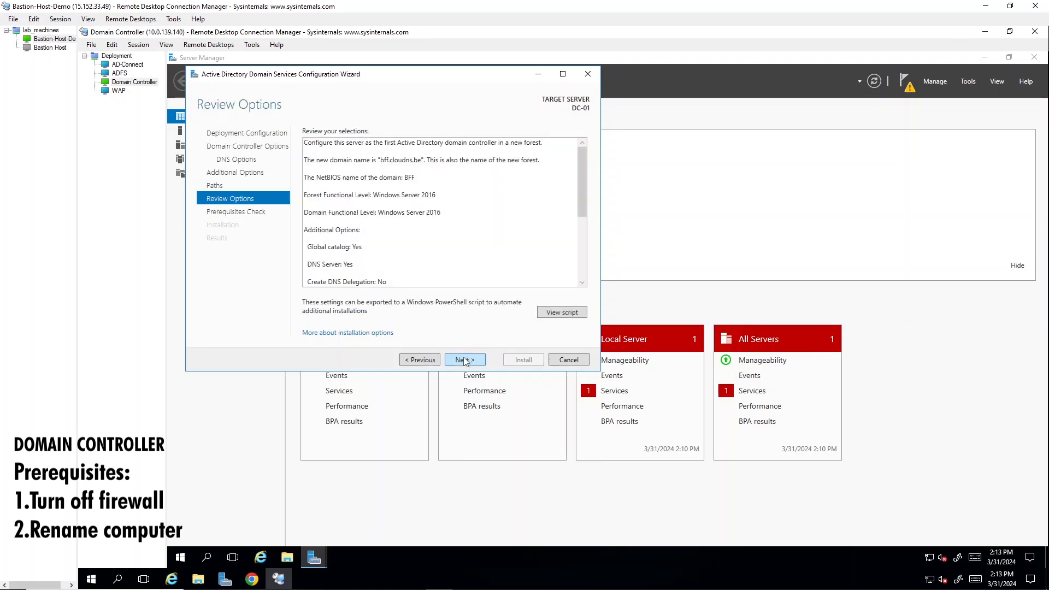
{"action": "left_click", "coordinate": [464, 360]}
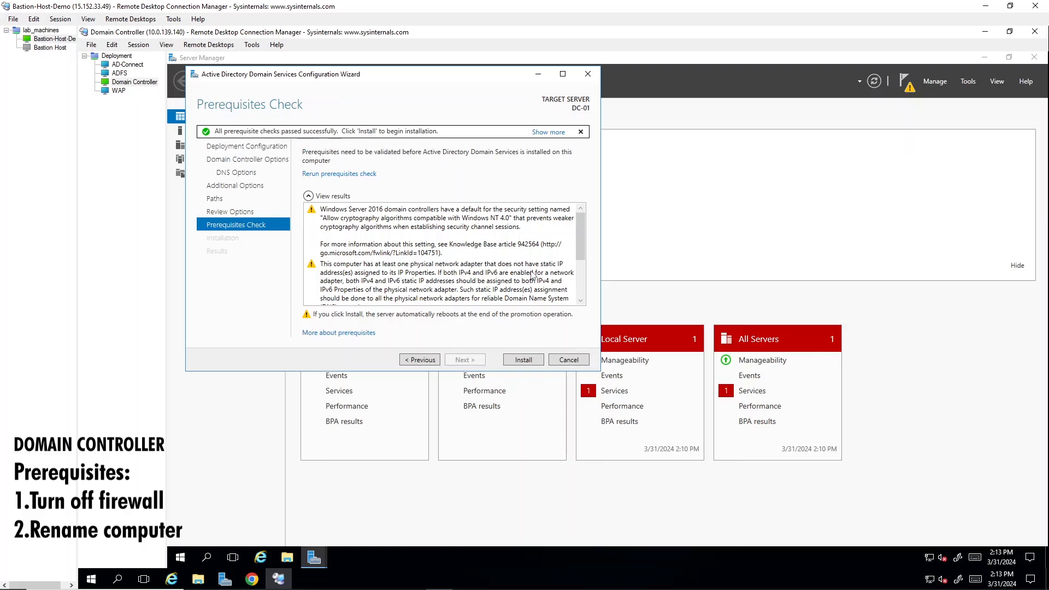
{"action": "left_click", "coordinate": [524, 360]}
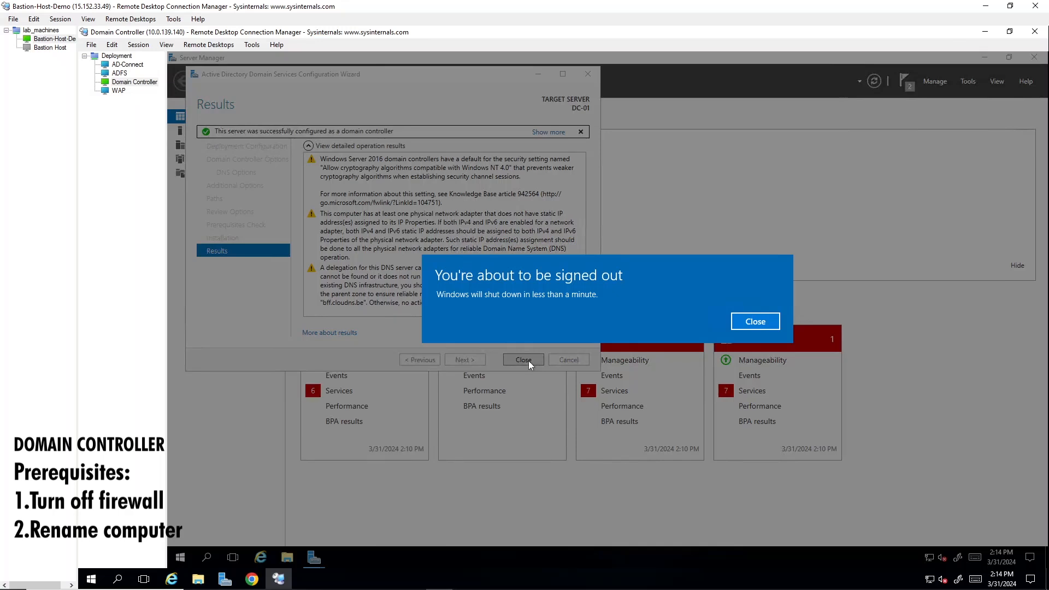
{"action": "left_click", "coordinate": [757, 322]}
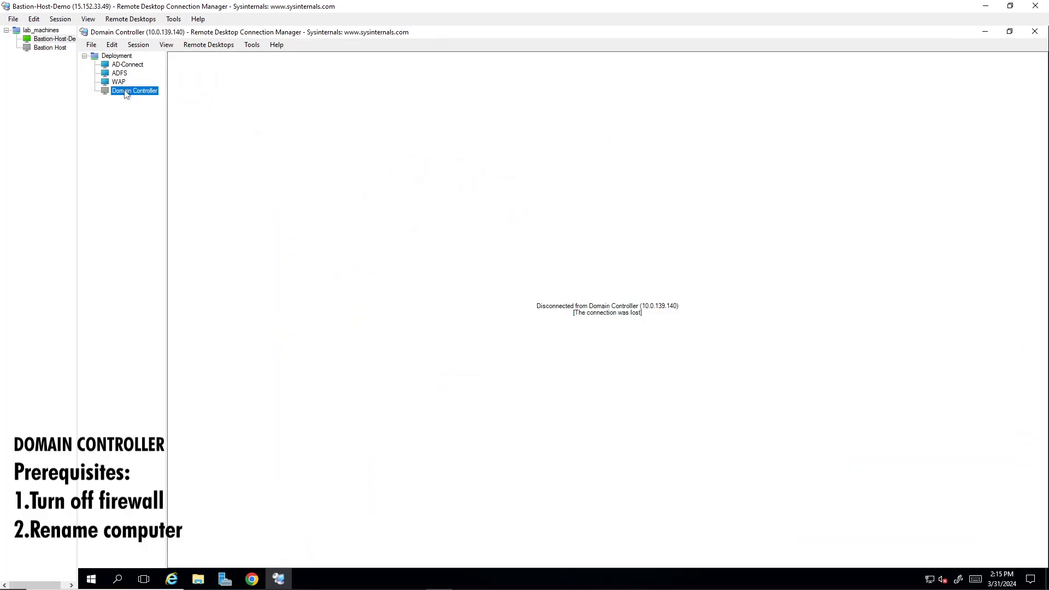
Reconnect to the Domain Controller machine after its restart and open Server Manager through a Windows search.
{"action": "double_click", "coordinate": [126, 92]}
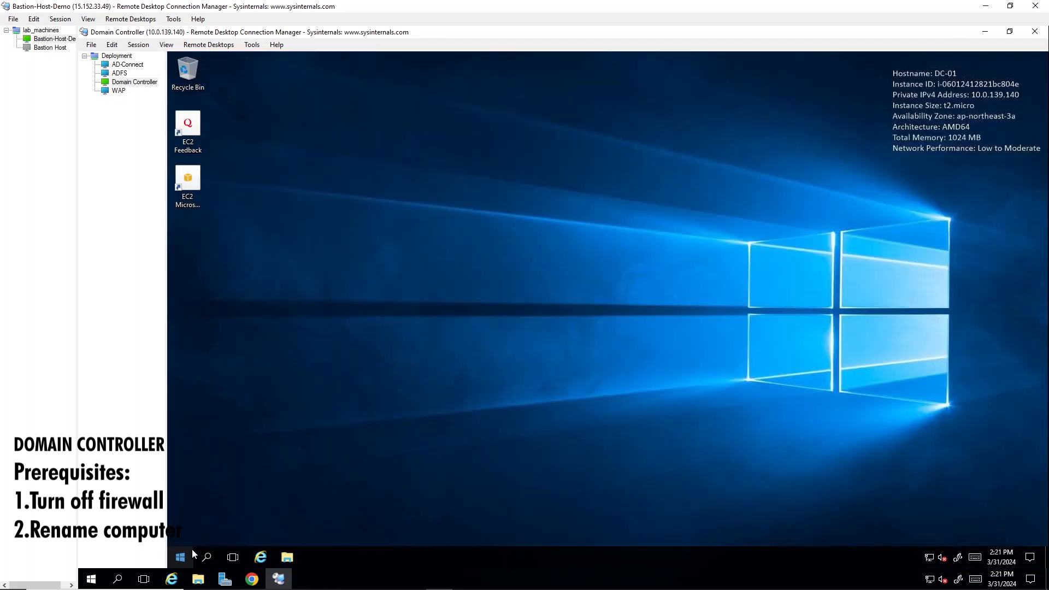
{"action": "left_click", "coordinate": [209, 554]}
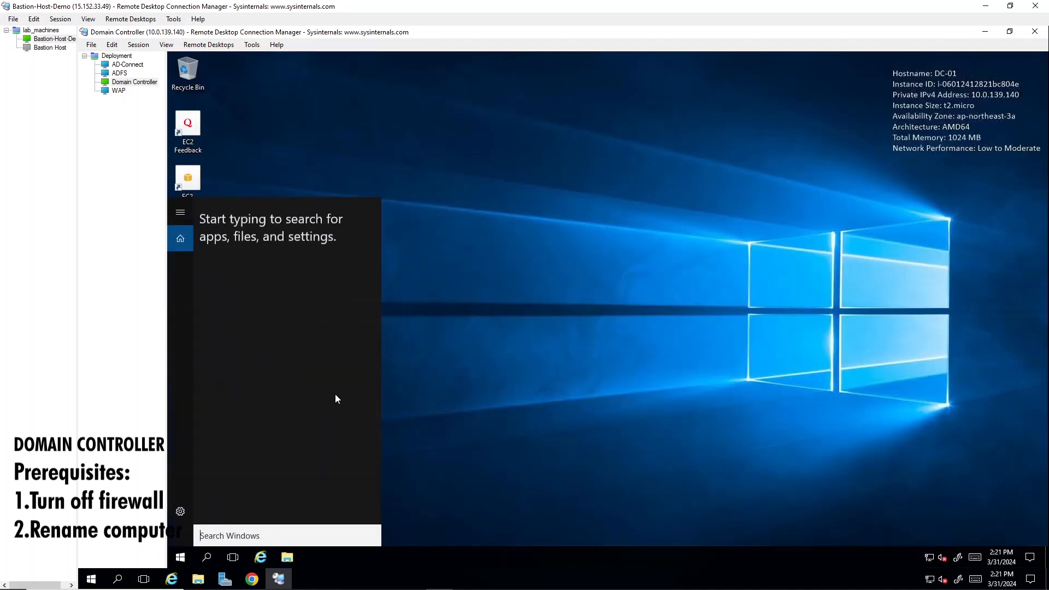
{"action": "type", "text": "server"}
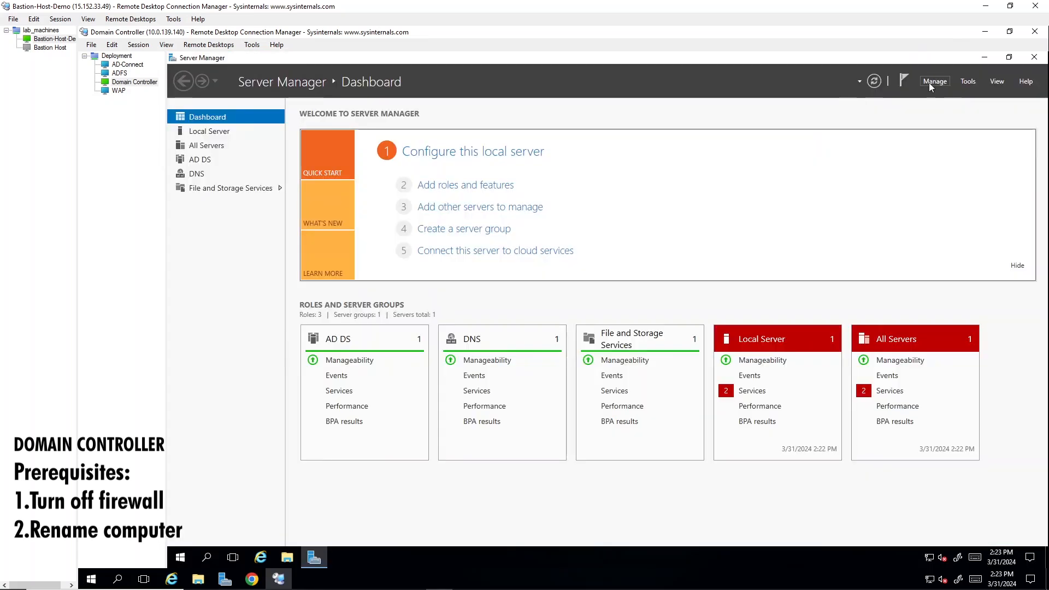
Open DNS Manager from Server Manager and select the DC-01 server to show its zones.
{"action": "left_click", "coordinate": [931, 82]}
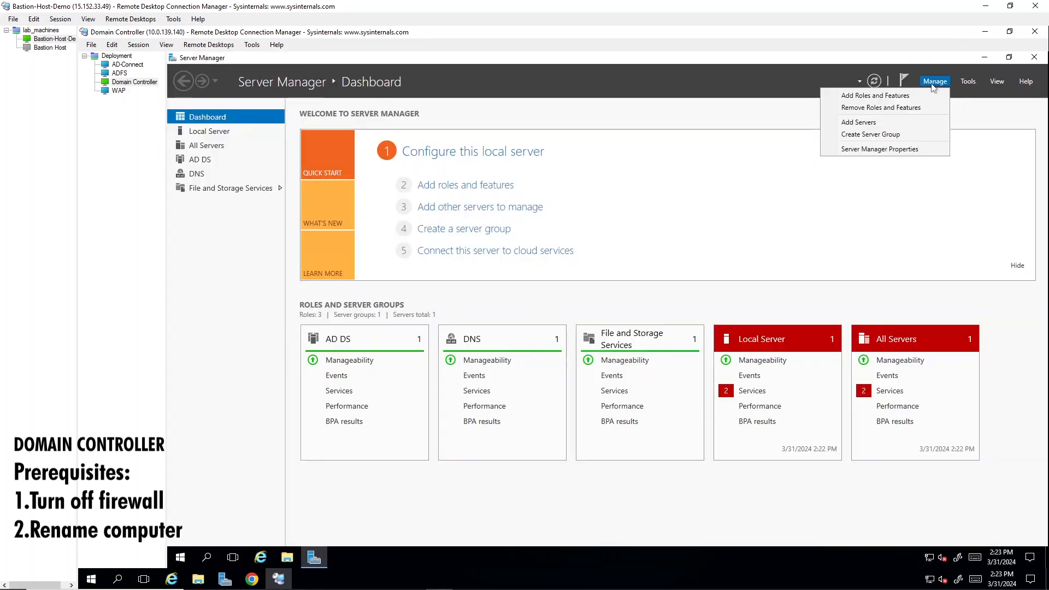
{"action": "left_click", "coordinate": [881, 139]}
{"action": "left_click", "coordinate": [969, 82]}
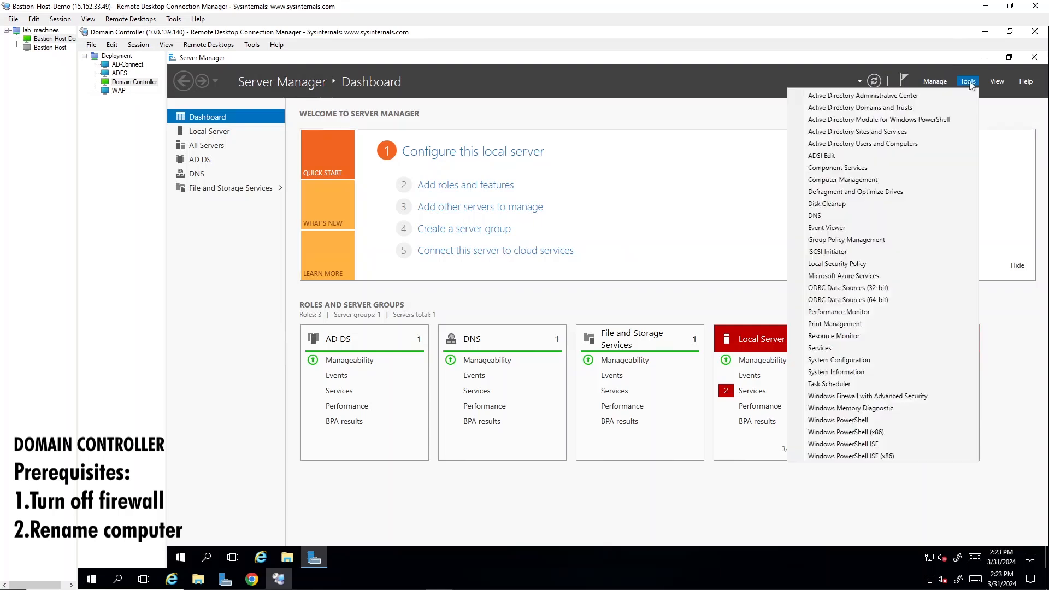
{"action": "left_click", "coordinate": [927, 215]}
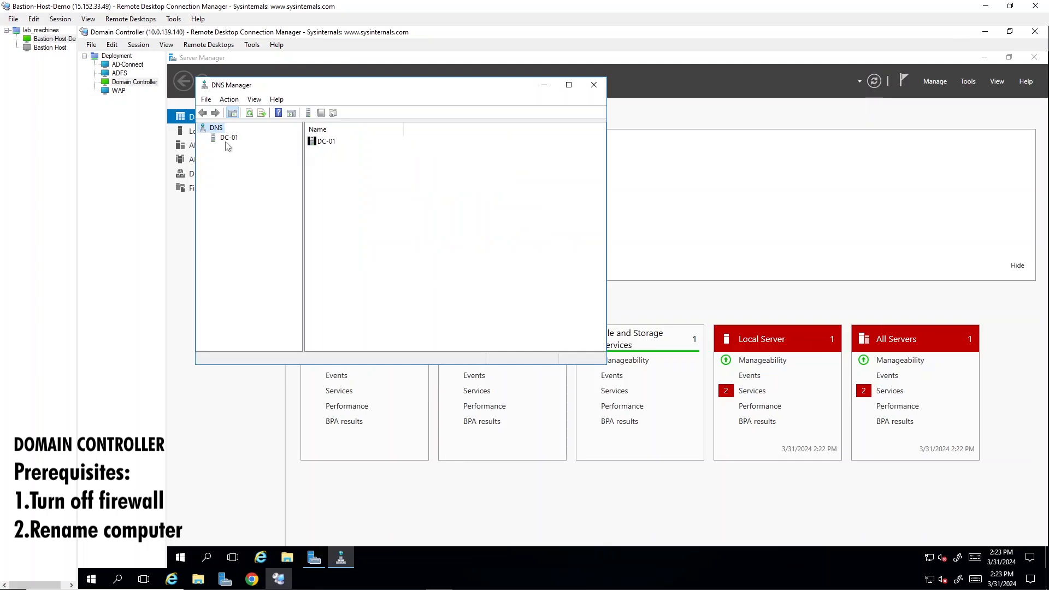
{"action": "left_click", "coordinate": [226, 138]}
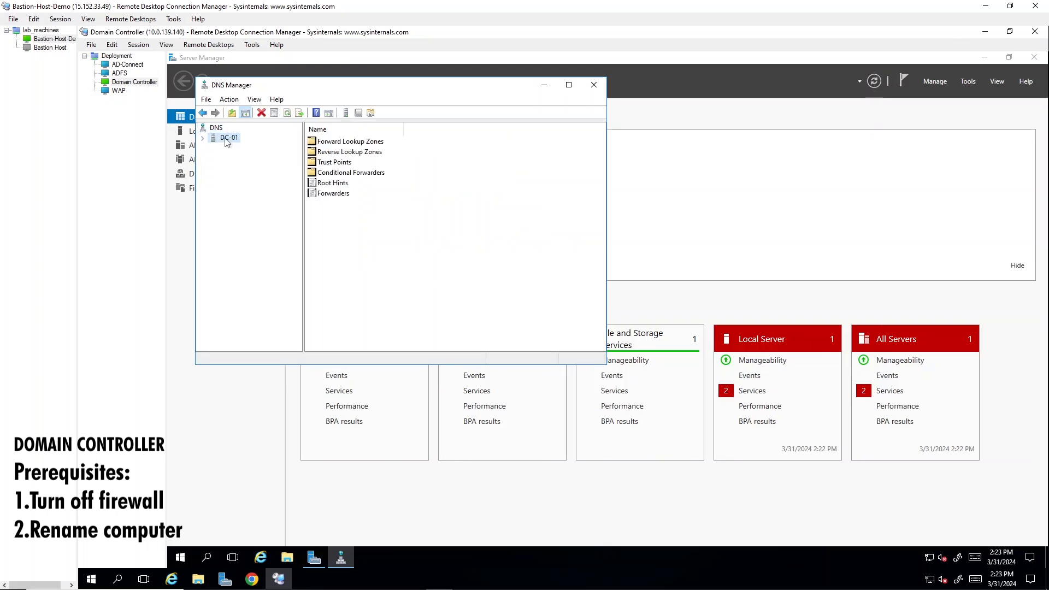
Open the Forward Lookup Zones of DC-01 and expand them to view the zones.
{"action": "right_click", "coordinate": [226, 139]}
{"action": "left_click", "coordinate": [557, 204]}
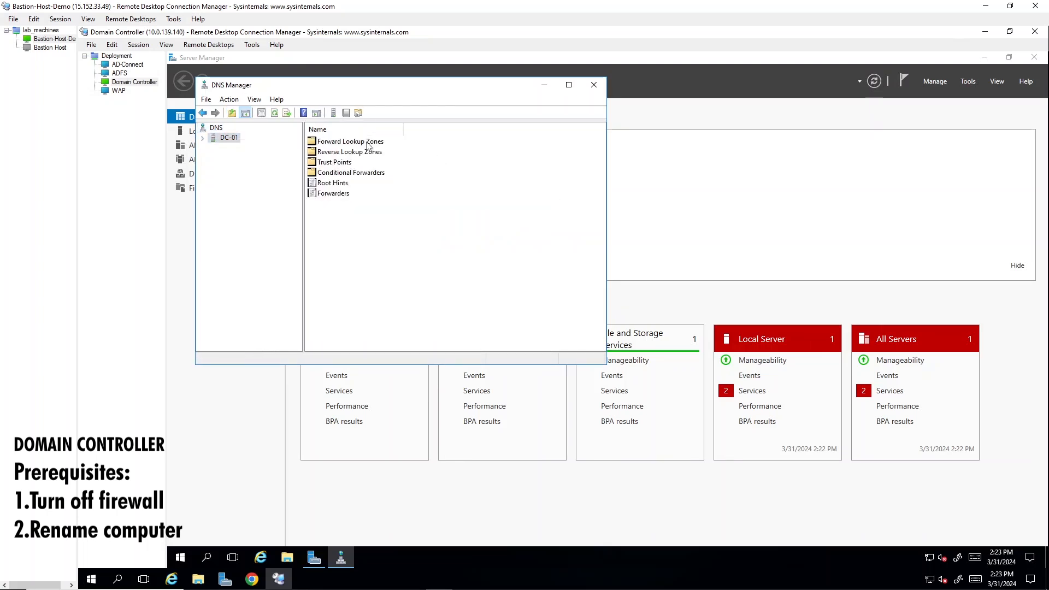
{"action": "left_click", "coordinate": [367, 143]}
{"action": "right_click", "coordinate": [367, 144]}
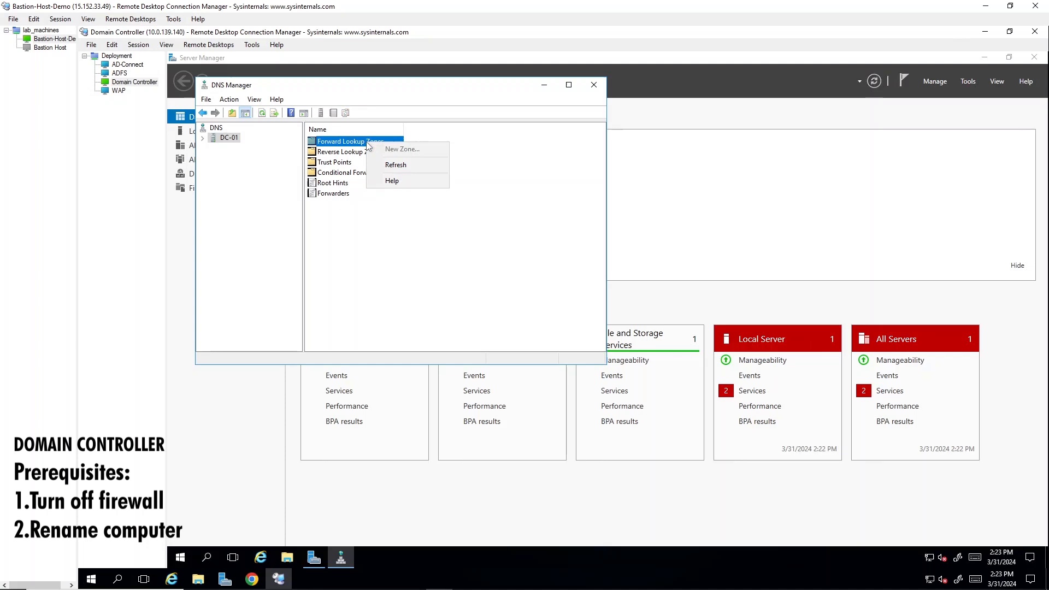
{"action": "double_click", "coordinate": [335, 143]}
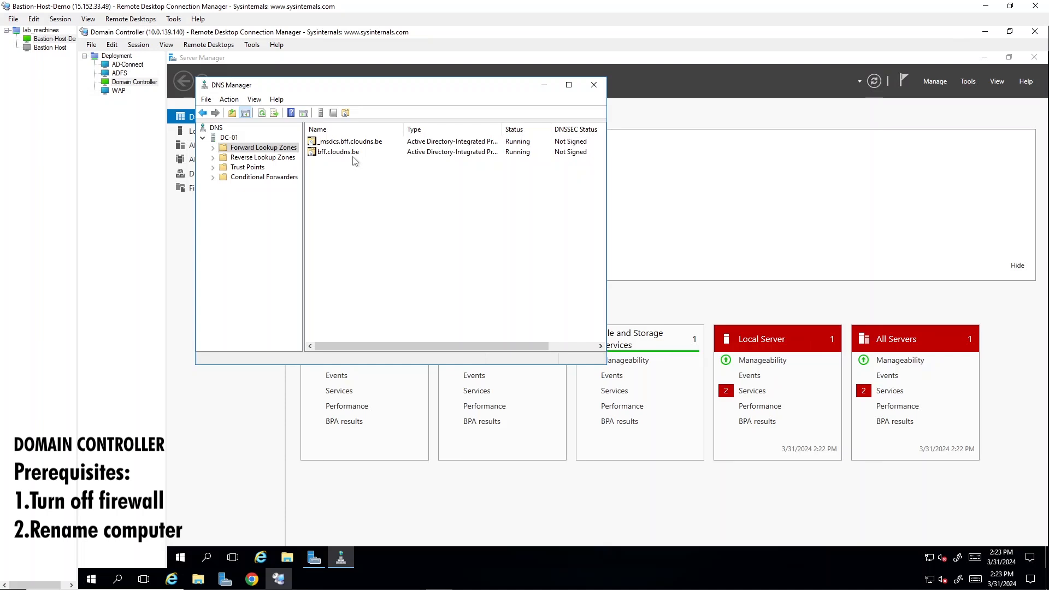
{"action": "left_click", "coordinate": [213, 148]}
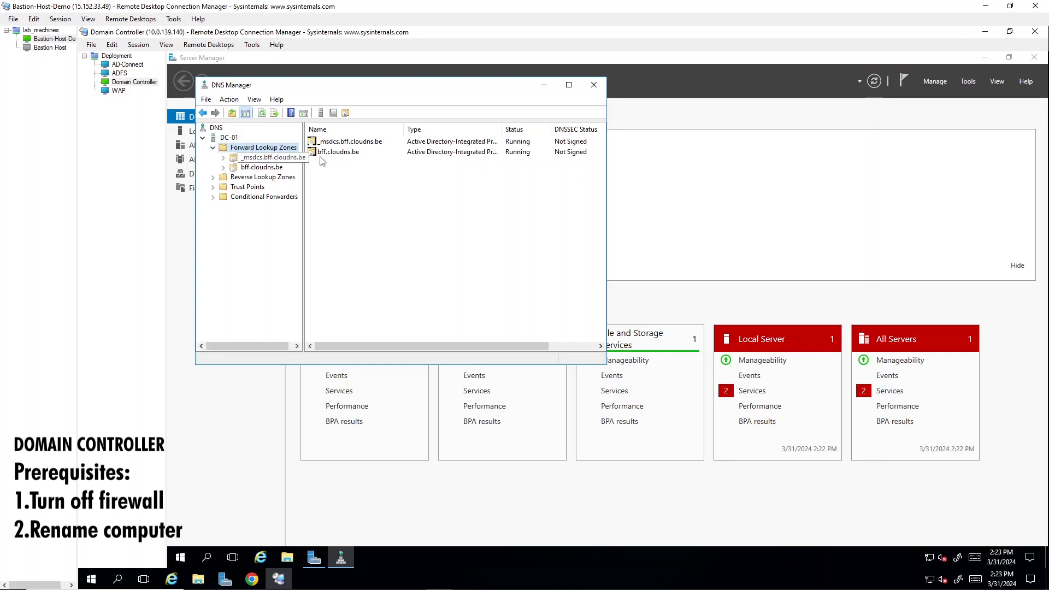
Inspect the records of the bff.cloudns.be zone, including the dc-01 host record, and close DNS Manager.
{"action": "double_click", "coordinate": [338, 154]}
{"action": "double_click", "coordinate": [340, 224]}
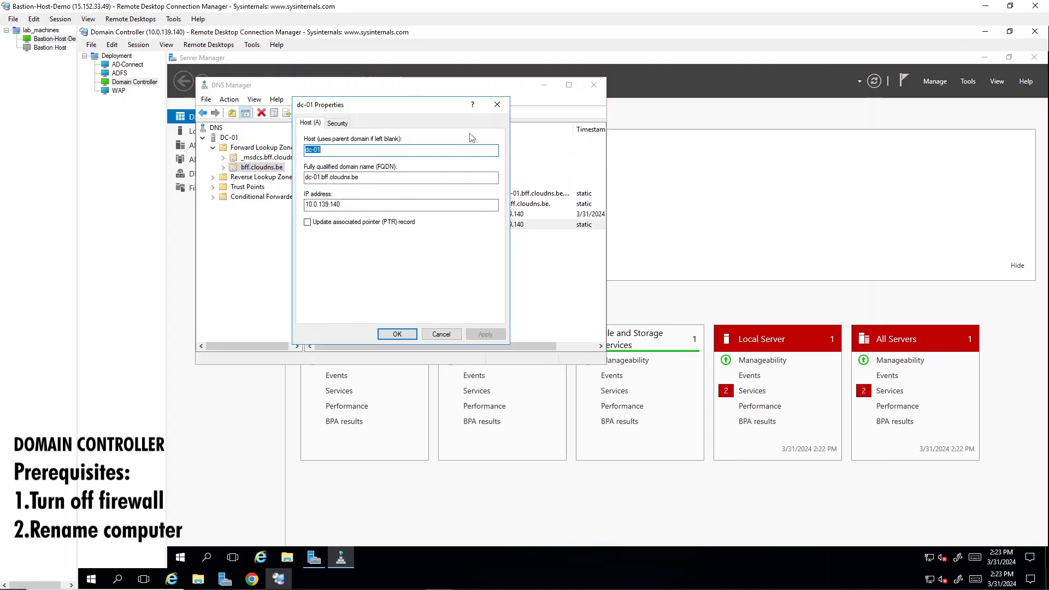
{"action": "left_click", "coordinate": [497, 105]}
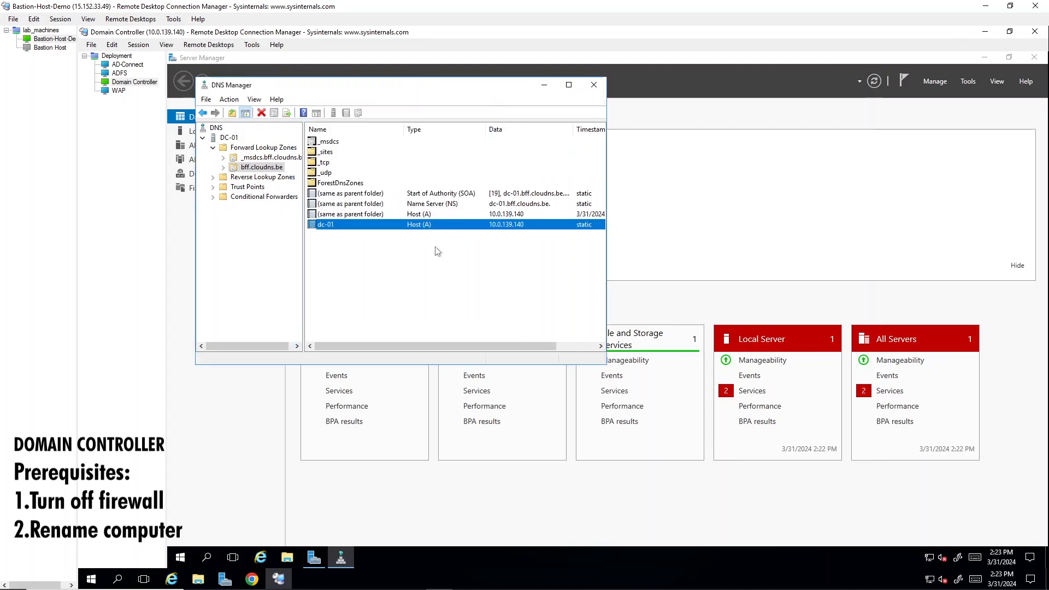
{"action": "left_click", "coordinate": [437, 252]}
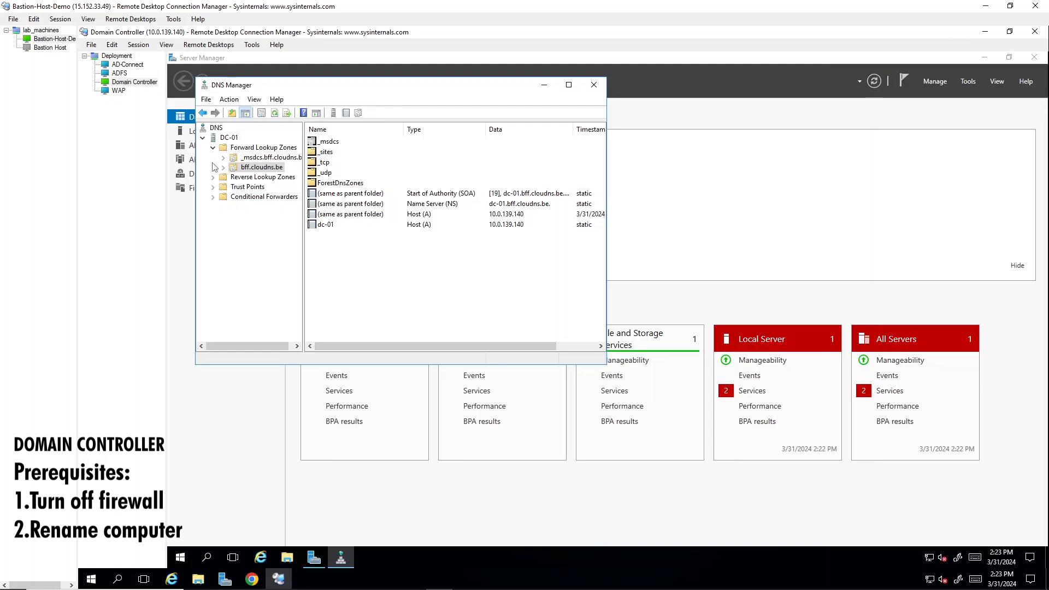
{"action": "left_click", "coordinate": [272, 158]}
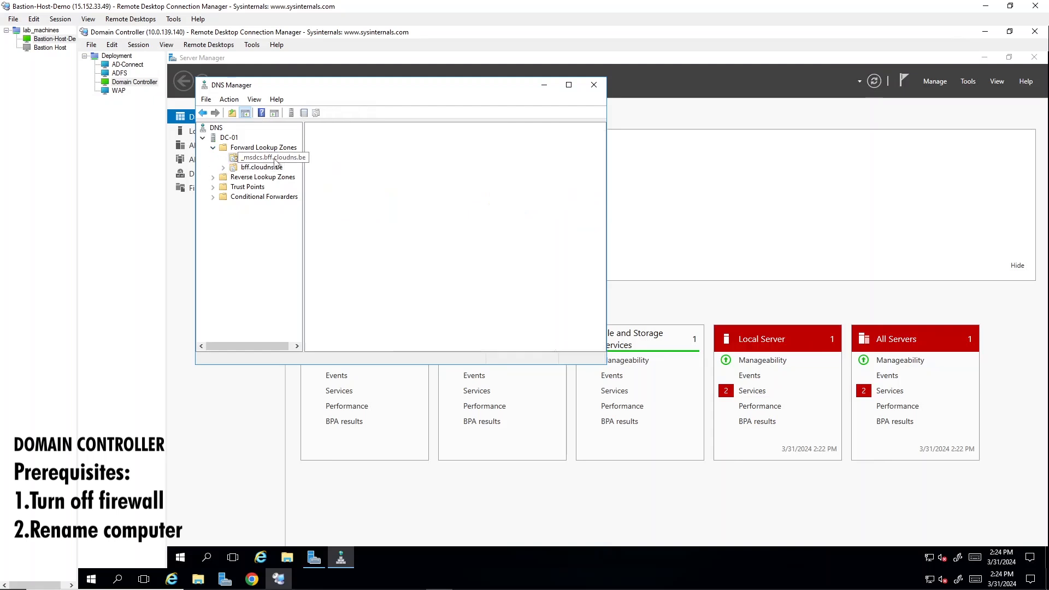
{"action": "left_click", "coordinate": [262, 167]}
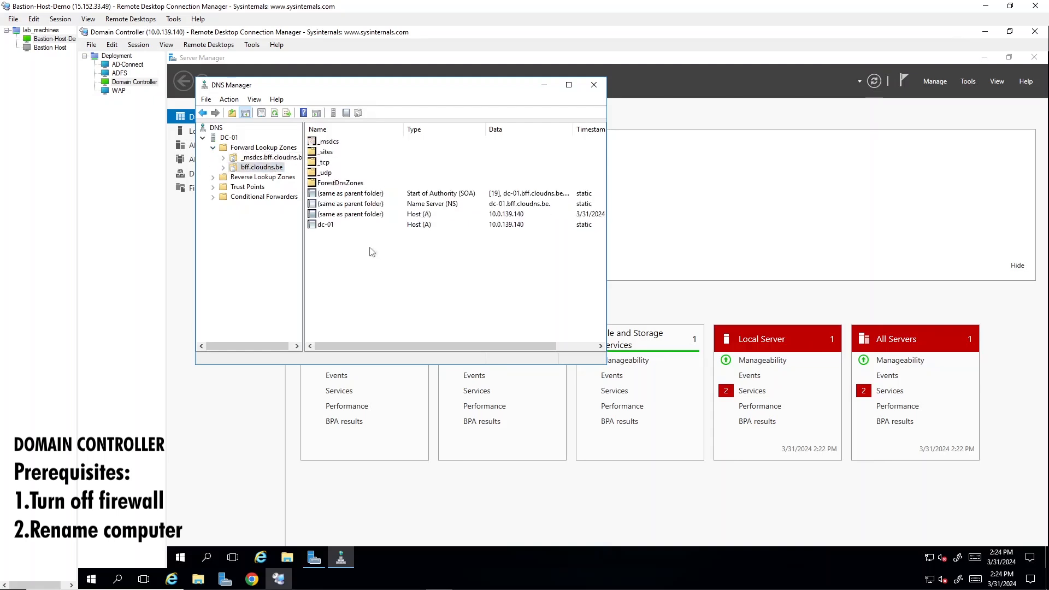
{"action": "left_click", "coordinate": [594, 85]}
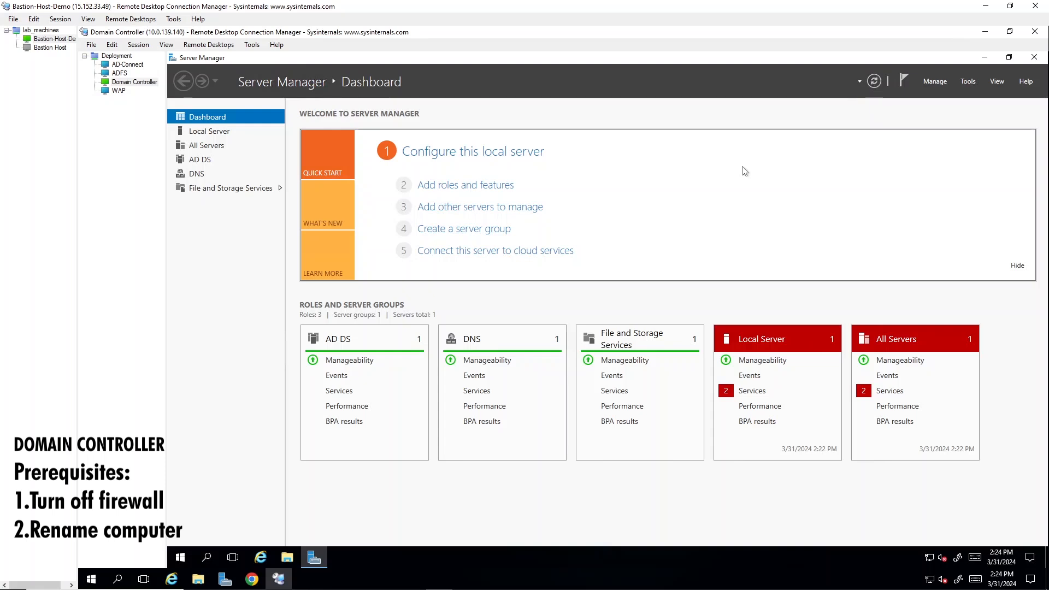
Open Active Directory Users and Computers and show the contents of the bff.cloudns.be Users container.
{"action": "left_click", "coordinate": [970, 82]}
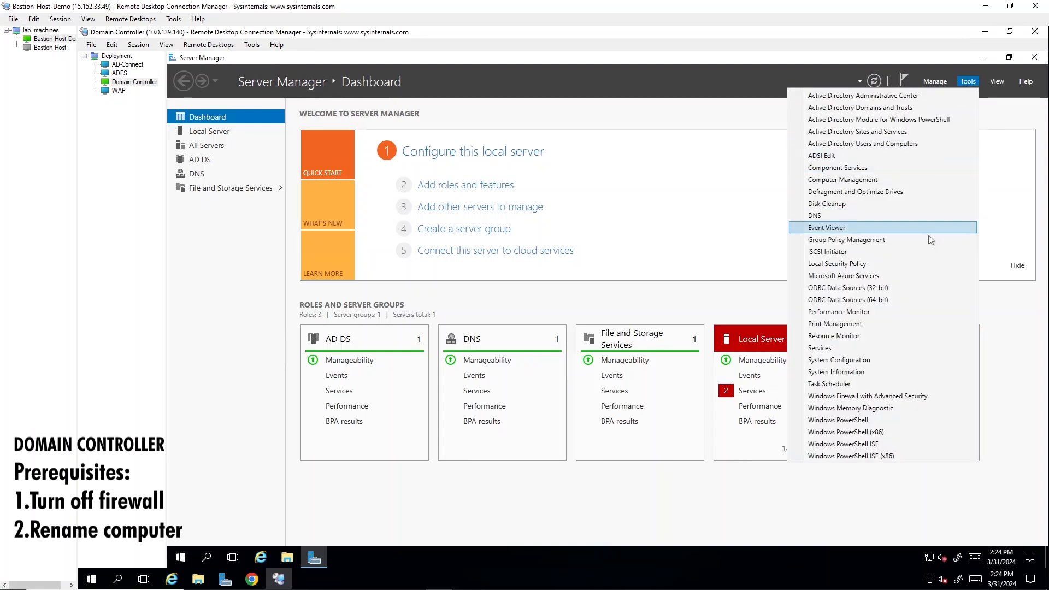
{"action": "left_click", "coordinate": [924, 144]}
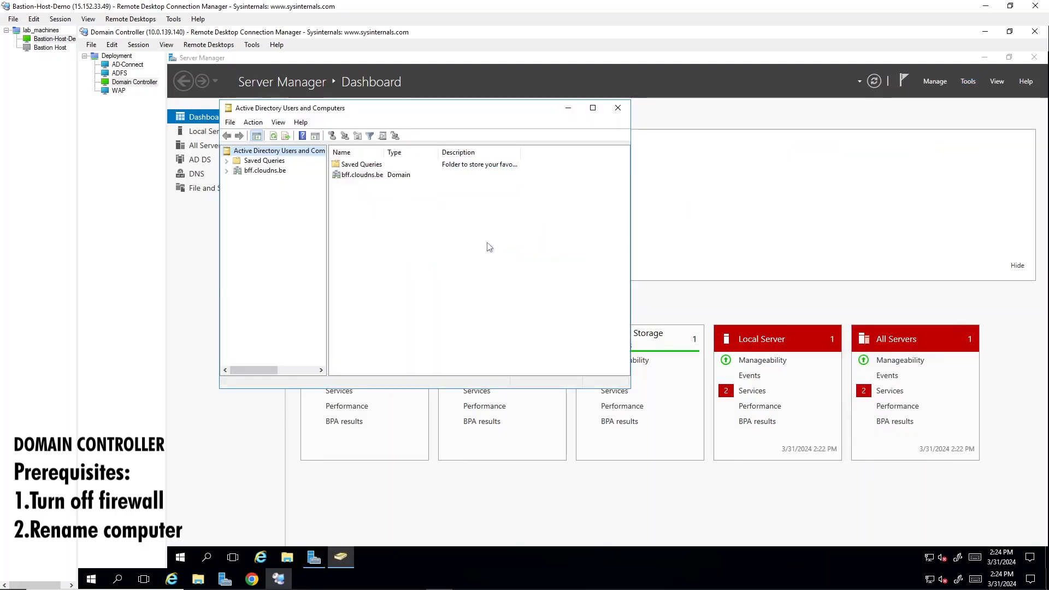
{"action": "left_click", "coordinate": [226, 171]}
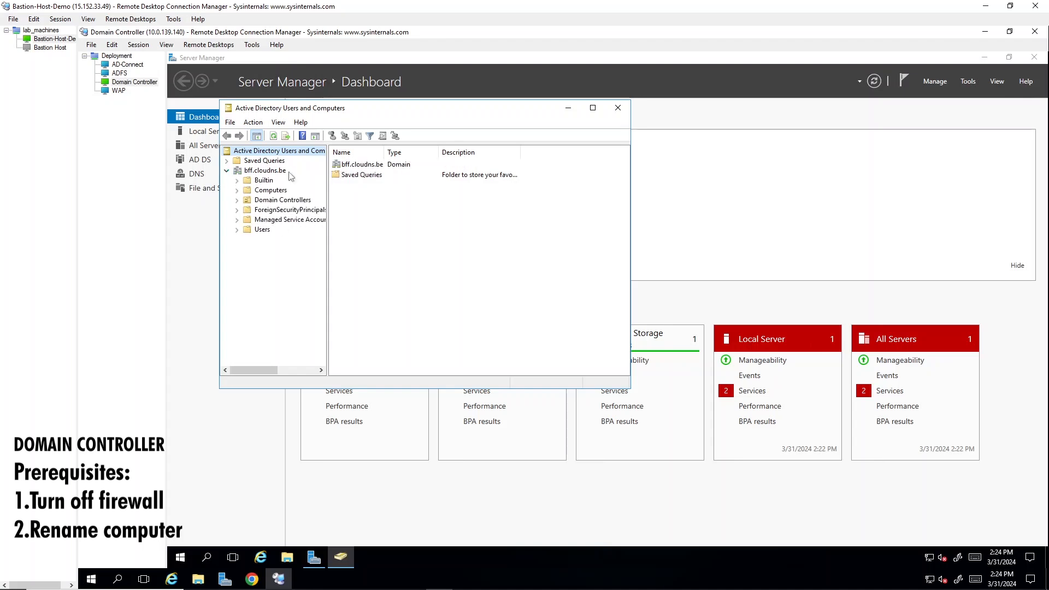
{"action": "left_click", "coordinate": [261, 230]}
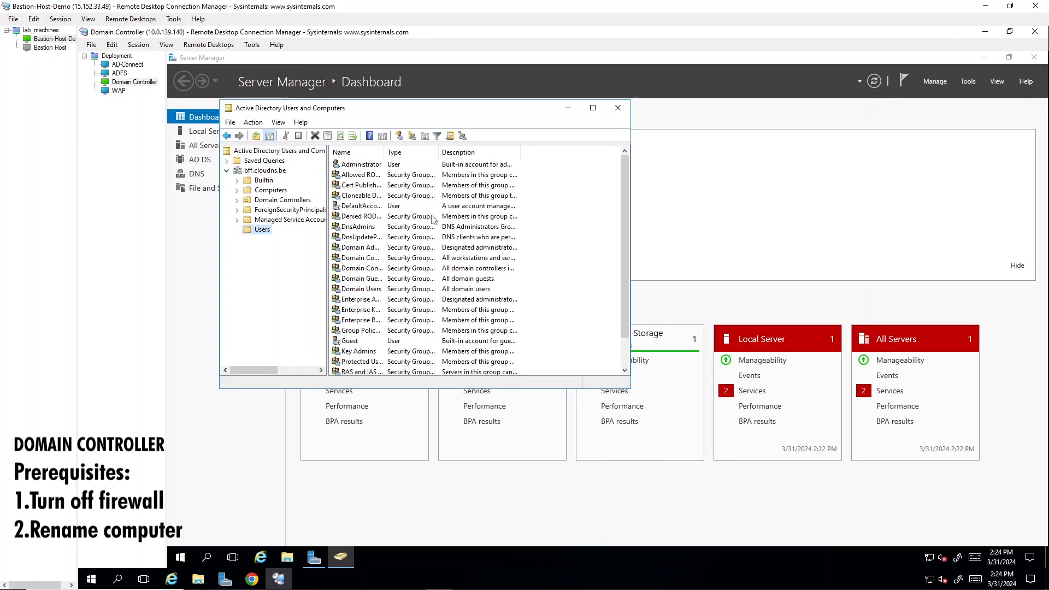
Start a new user object in the Users container and enter adfs as the beginning of the first name.
{"action": "right_click", "coordinate": [260, 230]}
{"action": "mouse_move", "coordinate": [298, 264]}
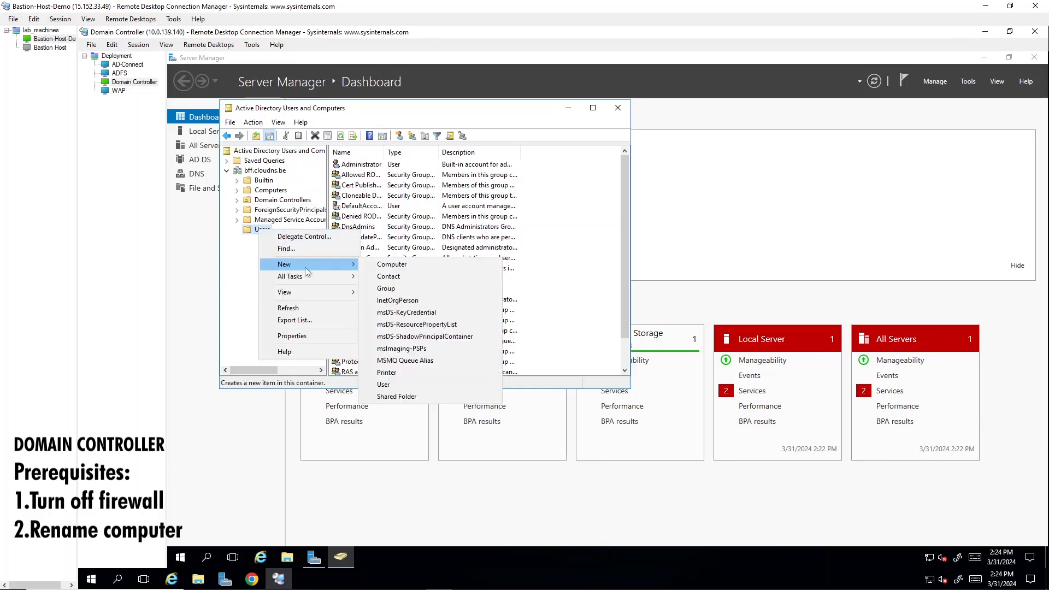
{"action": "left_click", "coordinate": [415, 384]}
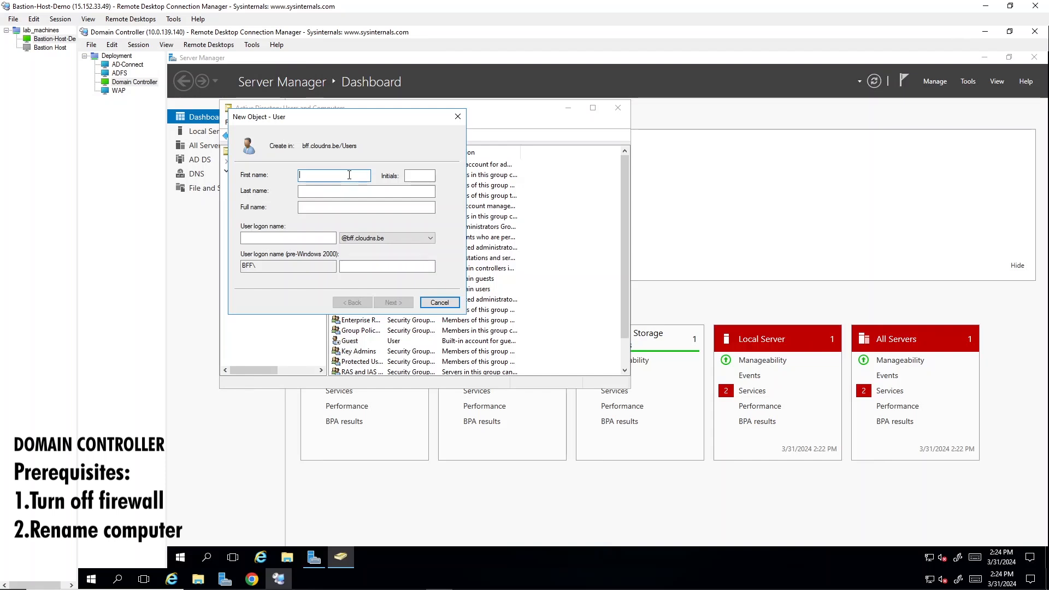
{"action": "type", "text": "d"}
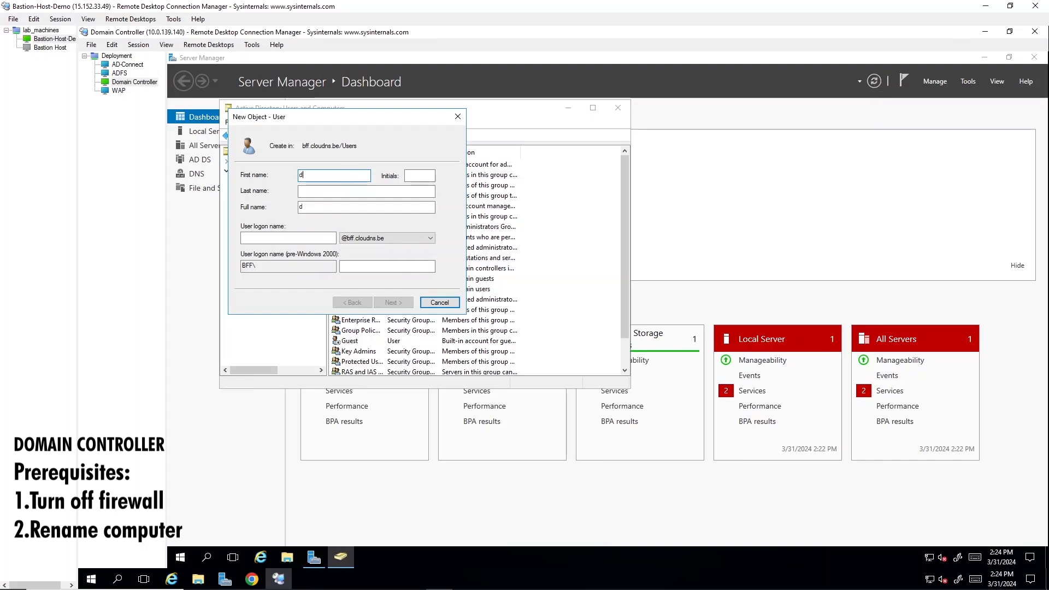
{"action": "key", "text": "BackSpace"}
{"action": "type", "text": "adfs"}
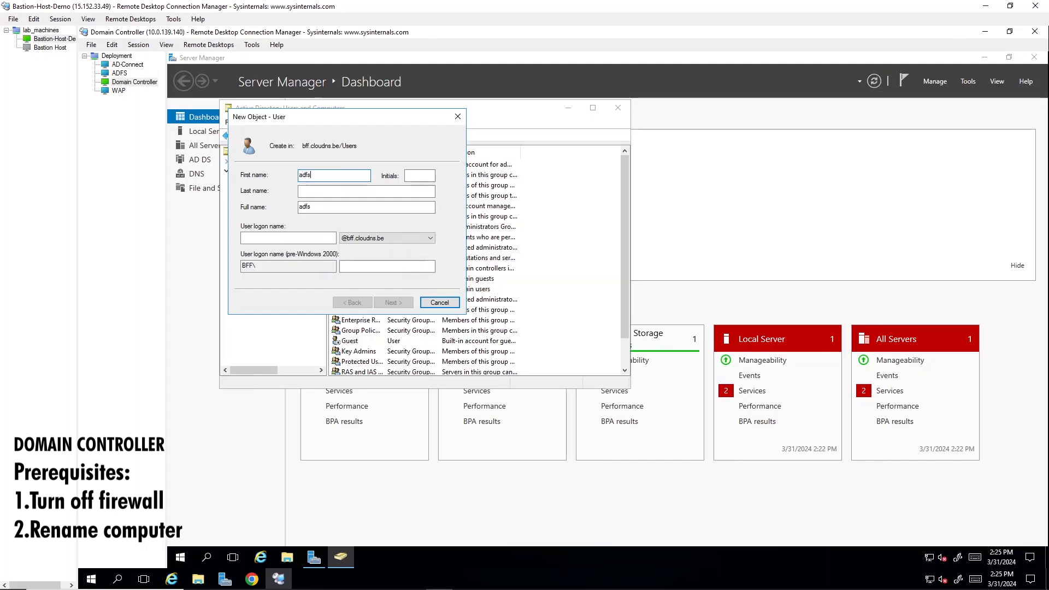
{"action": "type", "text": "-admin"}
{"action": "left_click", "coordinate": [290, 239]}
{"action": "left_click", "coordinate": [344, 176]}
{"action": "key", "text": "BackSpace"}
{"action": "key", "text": "BackSpace"}
{"action": "key", "text": "BackSpace"}
{"action": "key", "text": "BackSpace"}
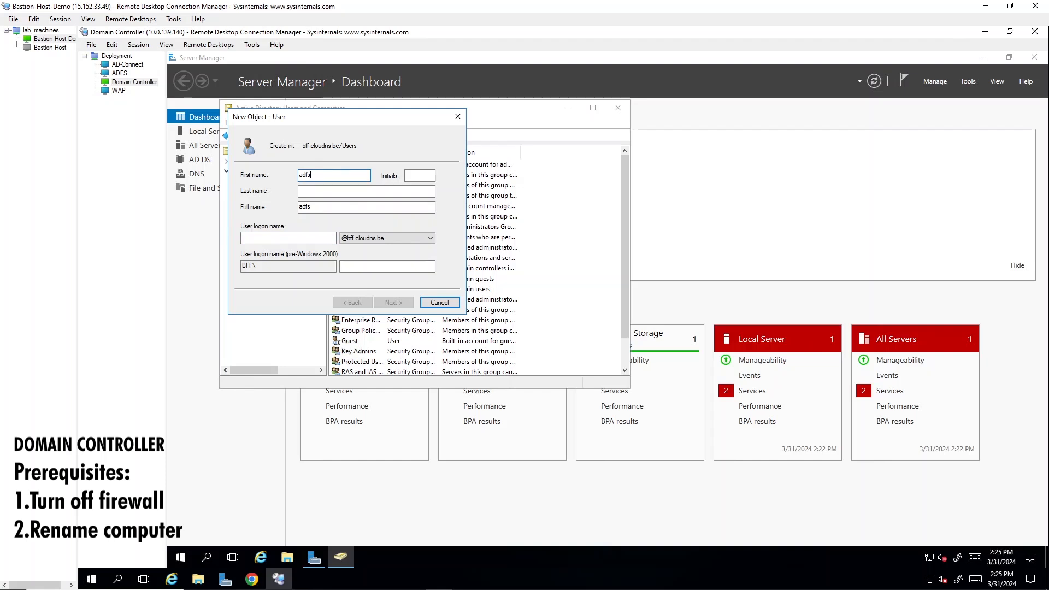
Complete the new user's first name as adfsservice, set the user logon name to adfsservice, and continue to the password settings.
{"action": "type", "text": "service"}
{"action": "key", "text": "ctrl+a"}
{"action": "left_click", "coordinate": [306, 239]}
{"action": "type", "text": "adfsser"}
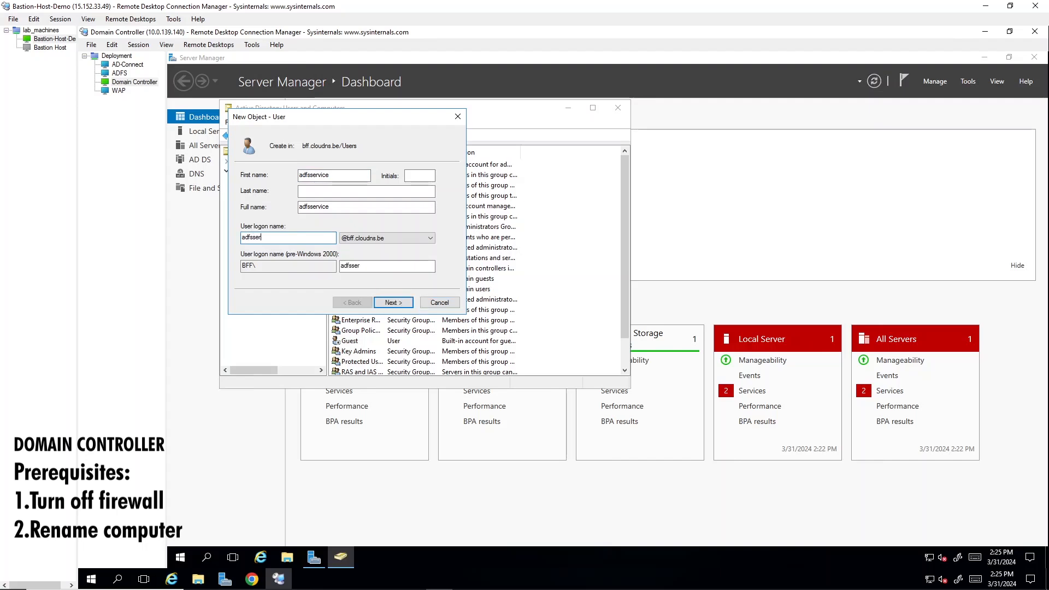
{"action": "type", "text": "vice"}
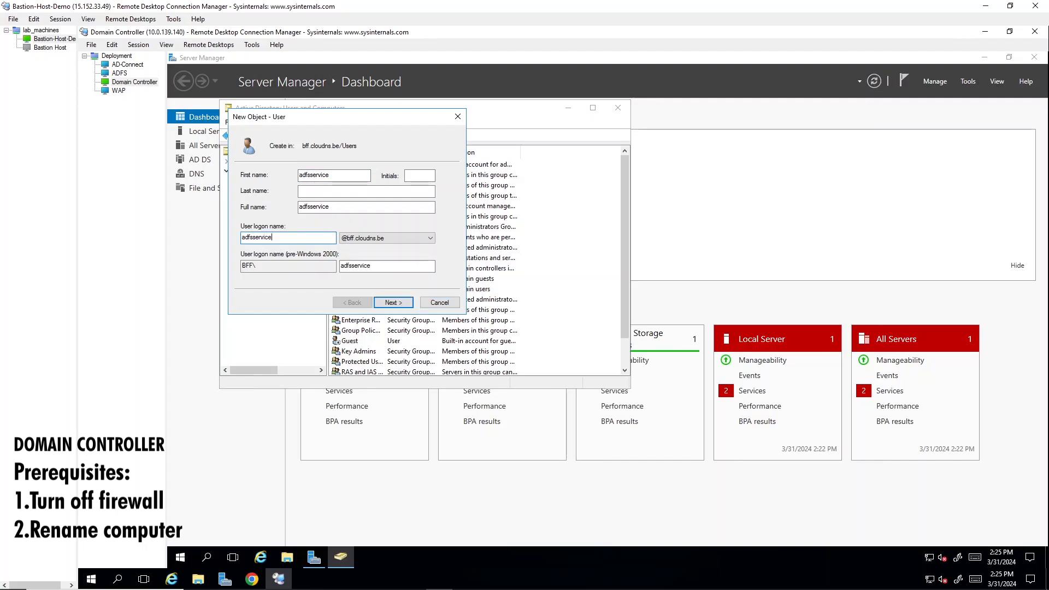
{"action": "left_click", "coordinate": [392, 304]}
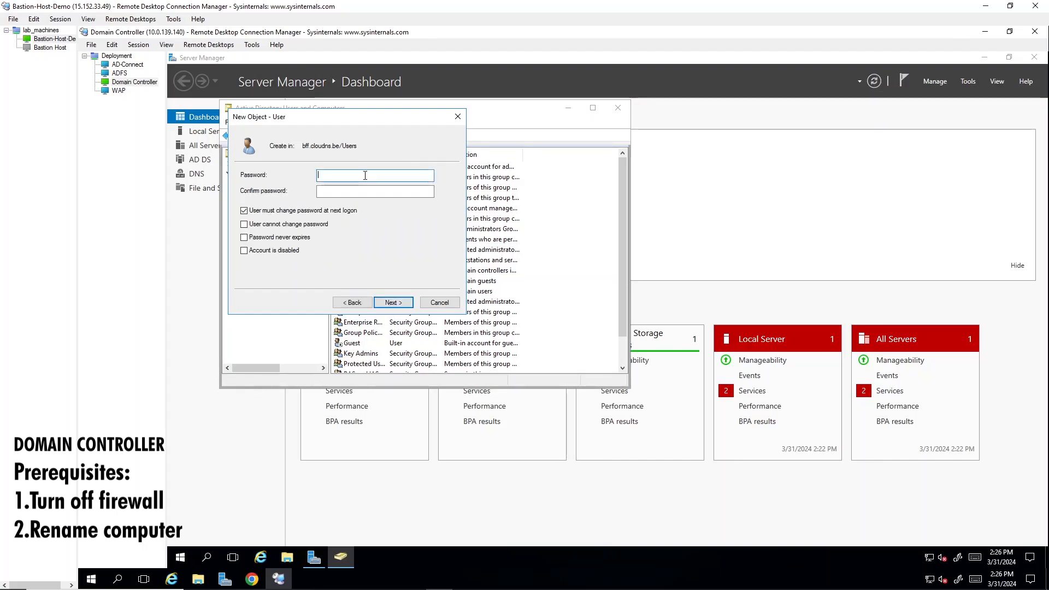
Enter and confirm the account password, finish creating the adfsservice user, and select it in the Users list.
{"action": "type", "text": "••••••"}
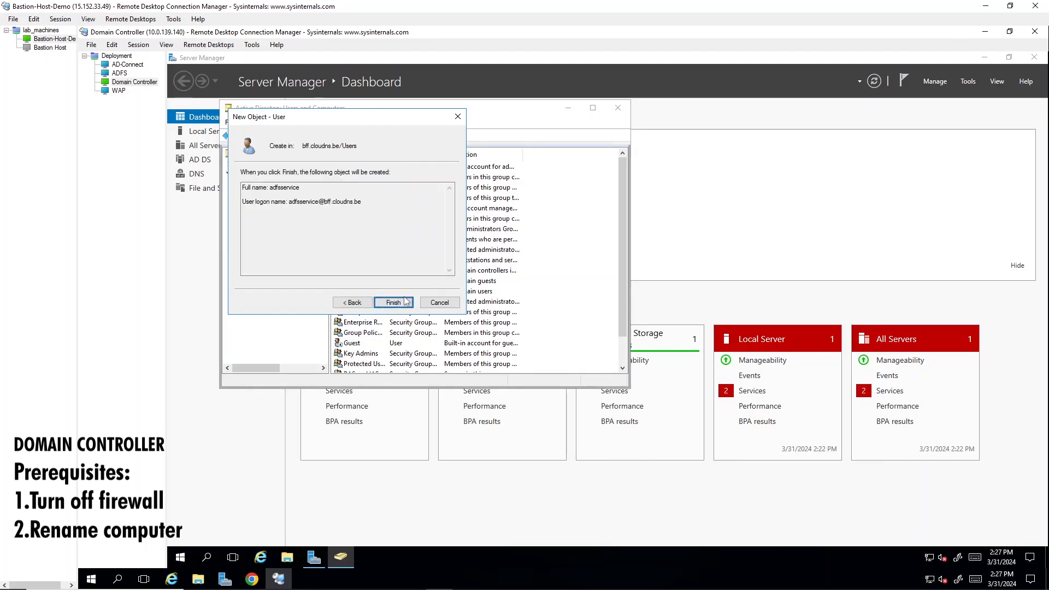
{"action": "left_click", "coordinate": [407, 301]}
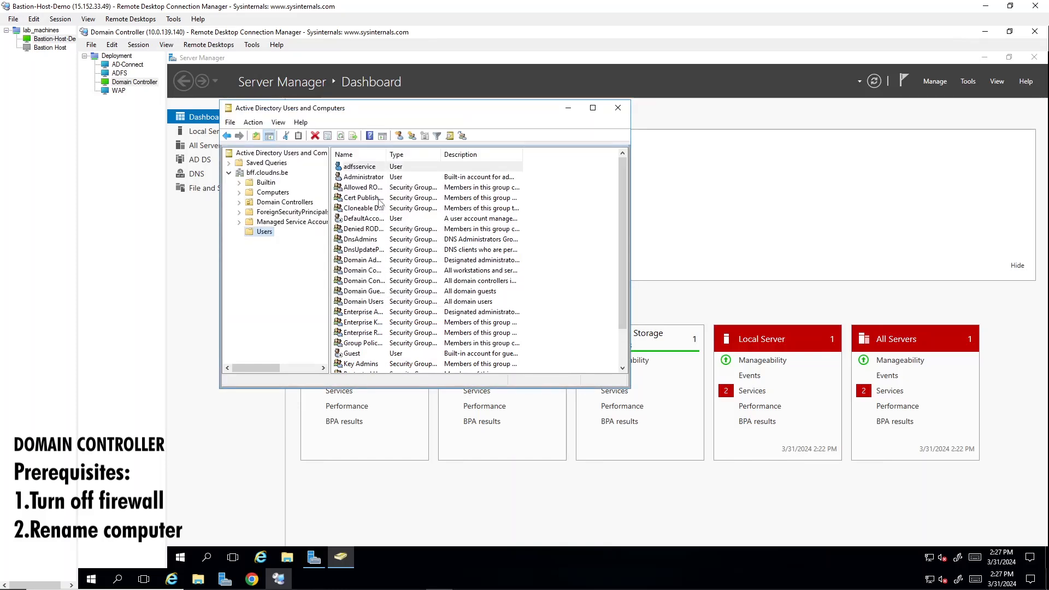
{"action": "left_click", "coordinate": [371, 169]}
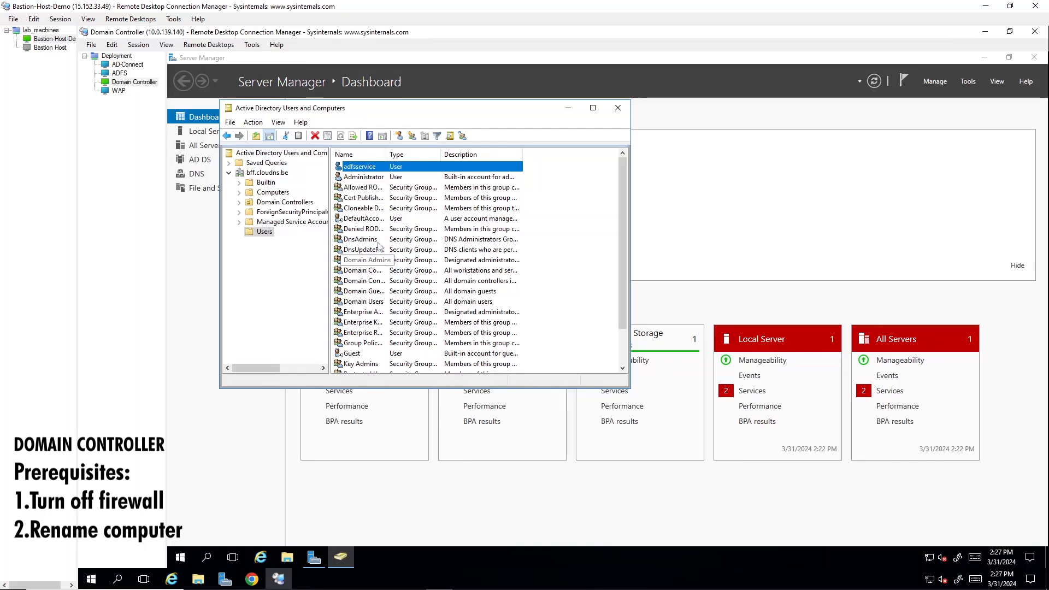
Open the member list of the Enterprise Admins group and start adding a member.
{"action": "left_click", "coordinate": [365, 313]}
{"action": "right_click", "coordinate": [367, 317]}
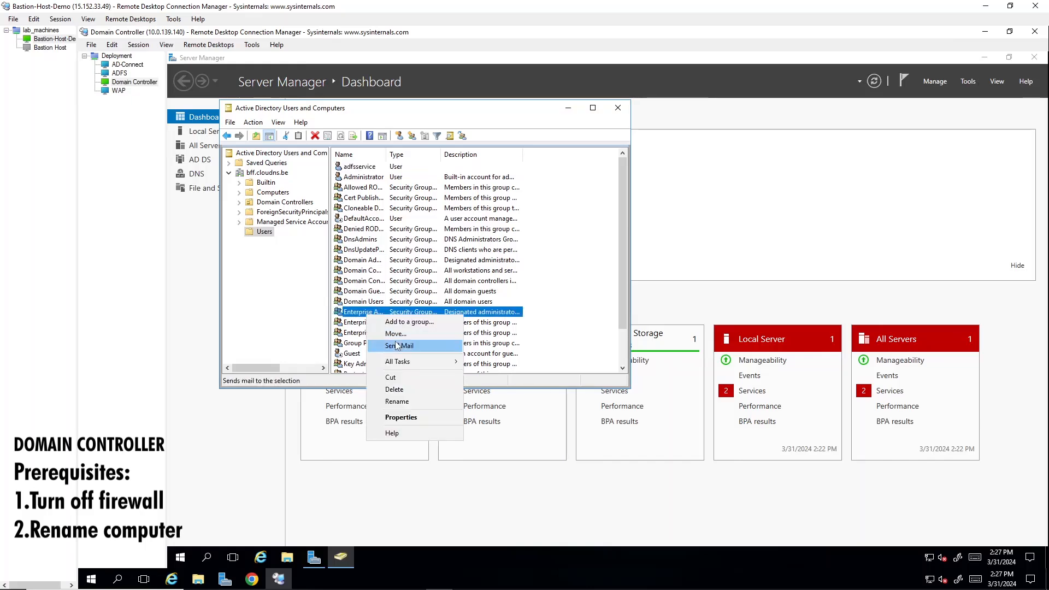
{"action": "left_click", "coordinate": [411, 419]}
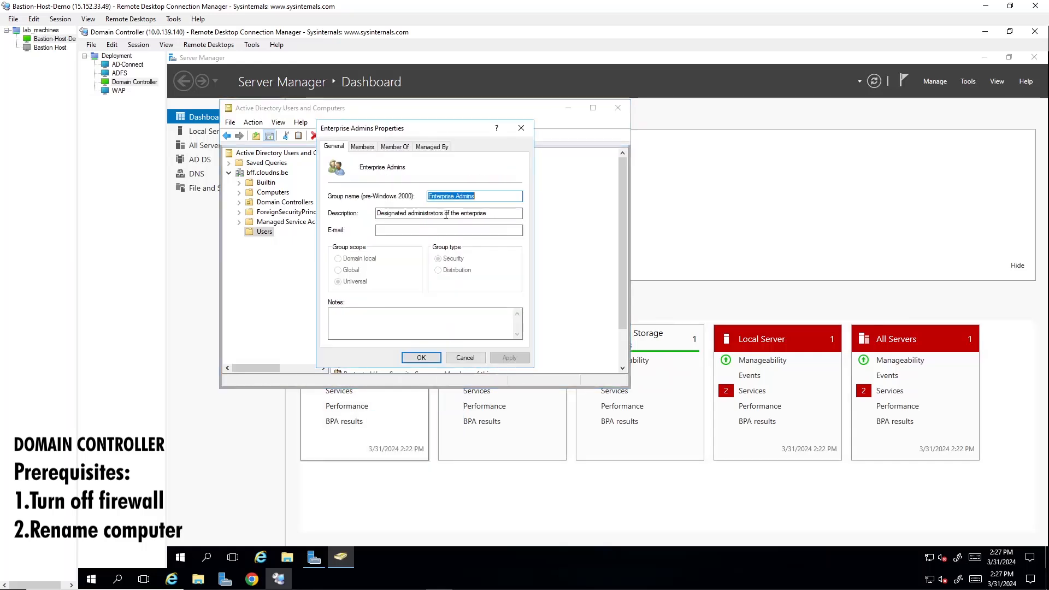
{"action": "left_click", "coordinate": [362, 148]}
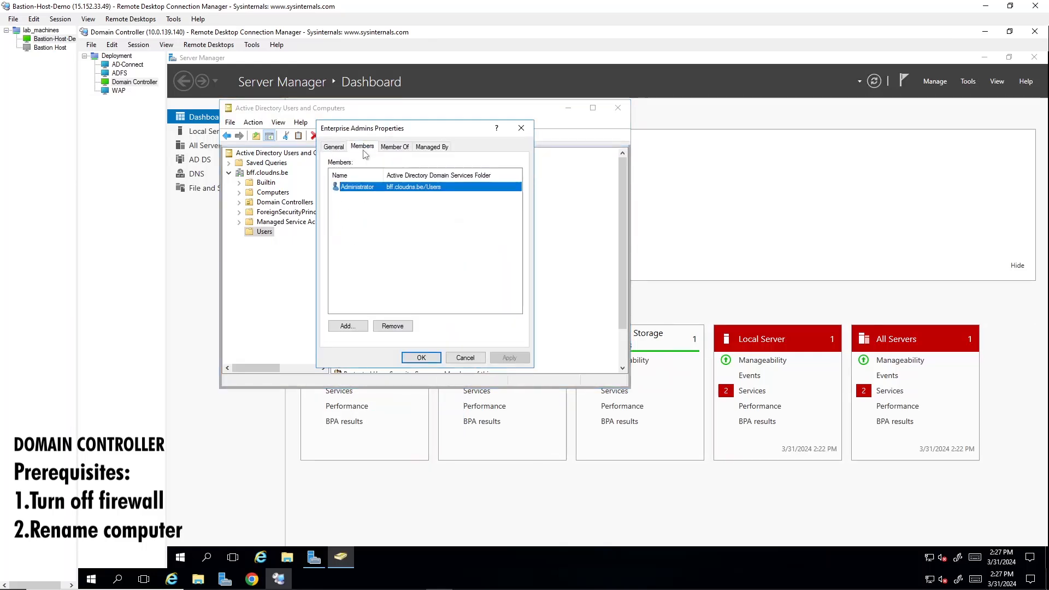
{"action": "left_click", "coordinate": [347, 326]}
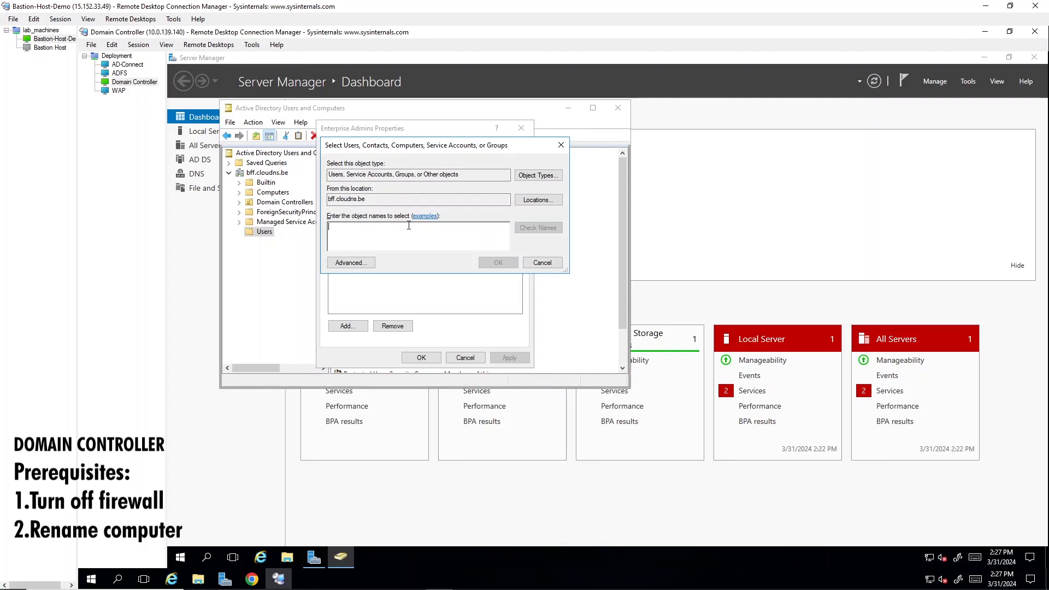
Add the adfsservice user to the Enterprise Admins group using the advanced search, and widen the Name column of the Users list.
{"action": "type", "text": "adfss"}
{"action": "type", "text": "ervice"}
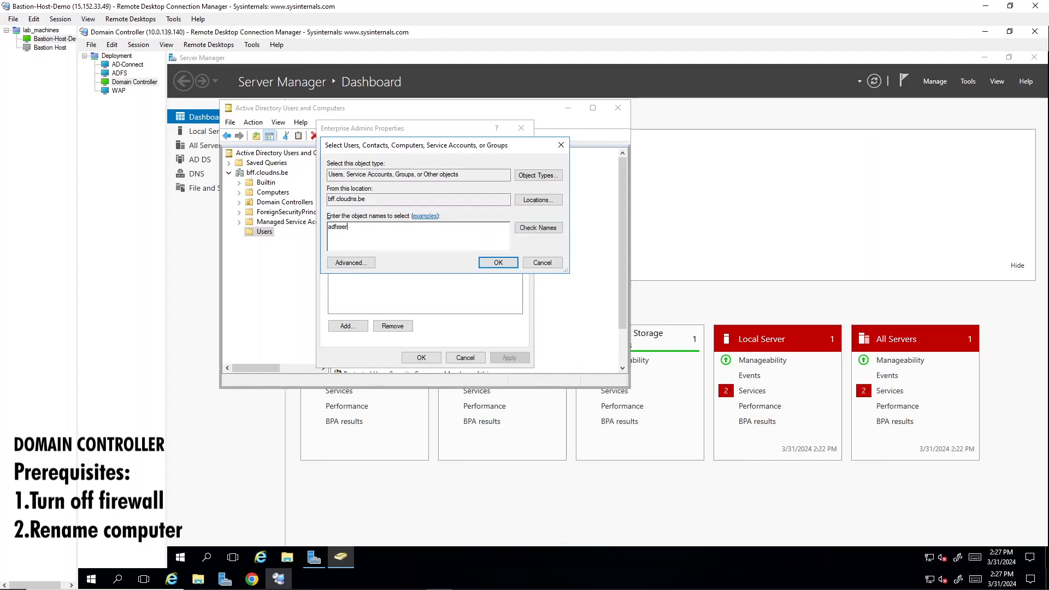
{"action": "left_click", "coordinate": [353, 262]}
{"action": "left_click", "coordinate": [578, 264]}
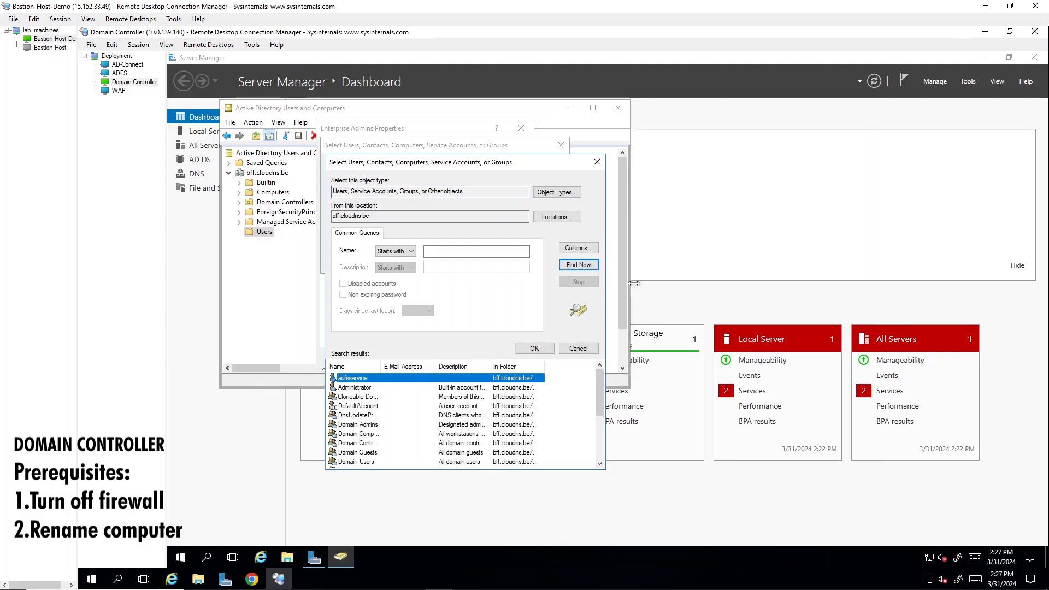
{"action": "left_click", "coordinate": [538, 353]}
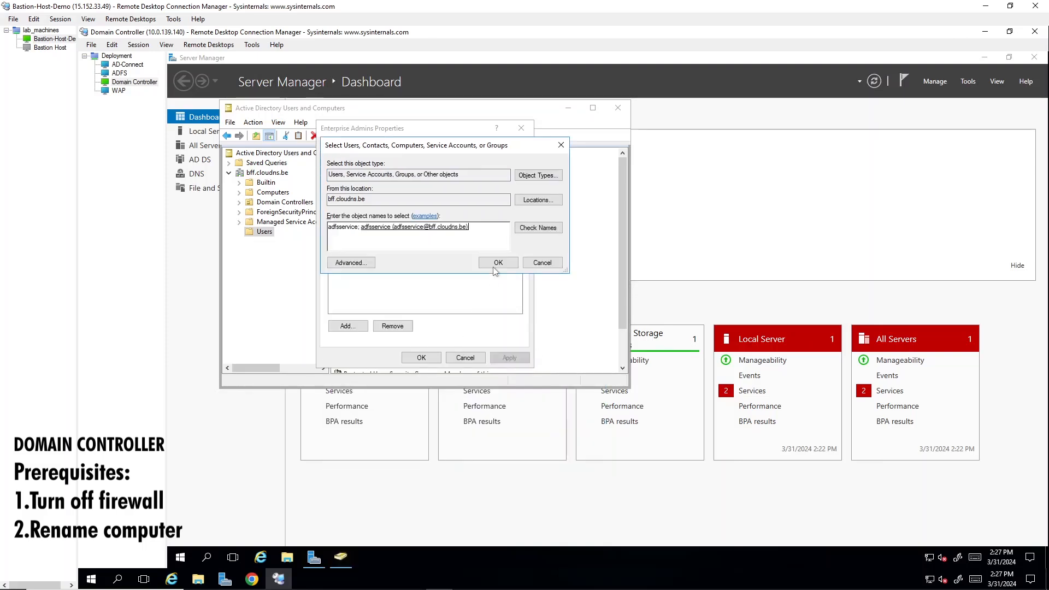
{"action": "left_click", "coordinate": [499, 267]}
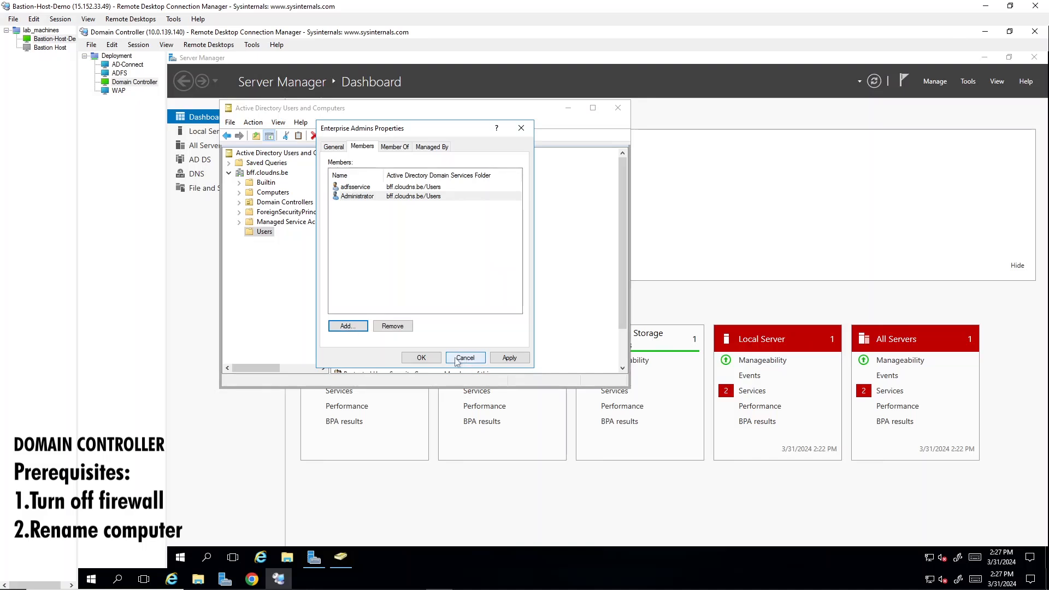
{"action": "left_click", "coordinate": [510, 360]}
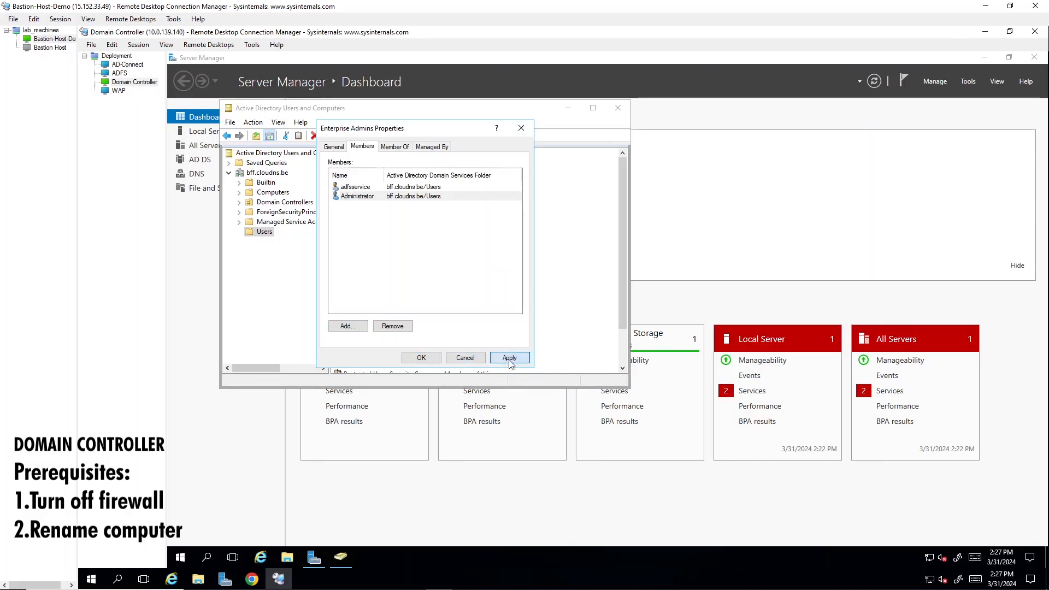
{"action": "left_click", "coordinate": [421, 357]}
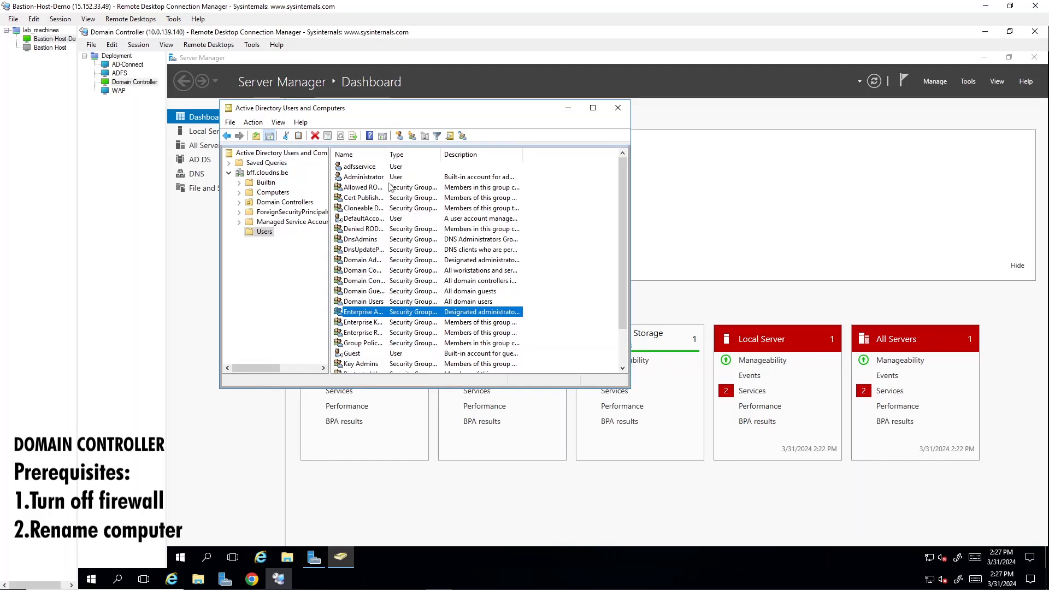
{"action": "left_click_drag", "start_coordinate": [387, 152], "coordinate": [481, 167]}
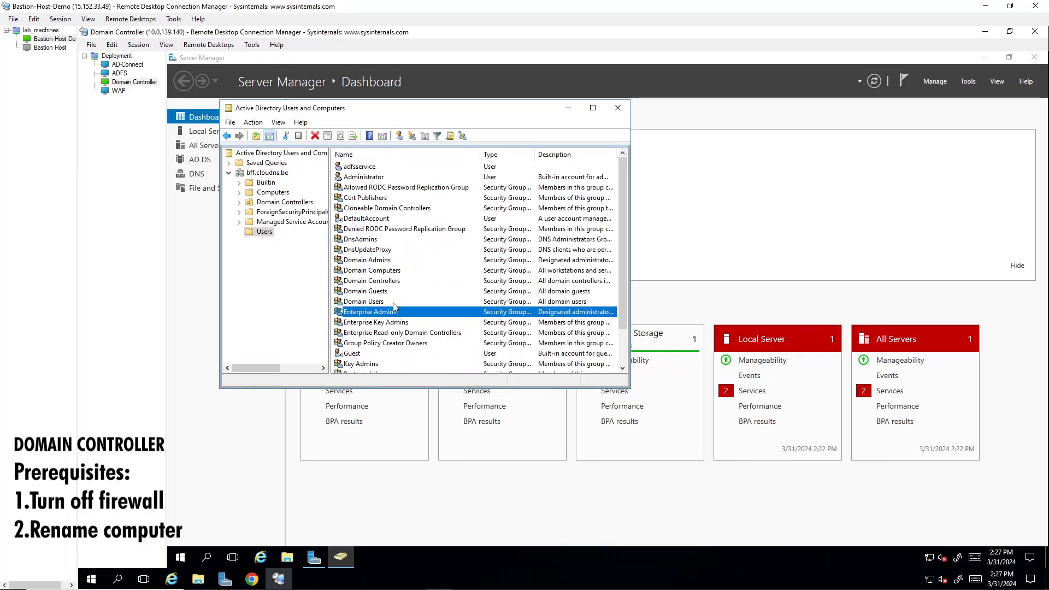
Add the adfsservice user to the members of the Domain Admins group.
{"action": "double_click", "coordinate": [399, 261]}
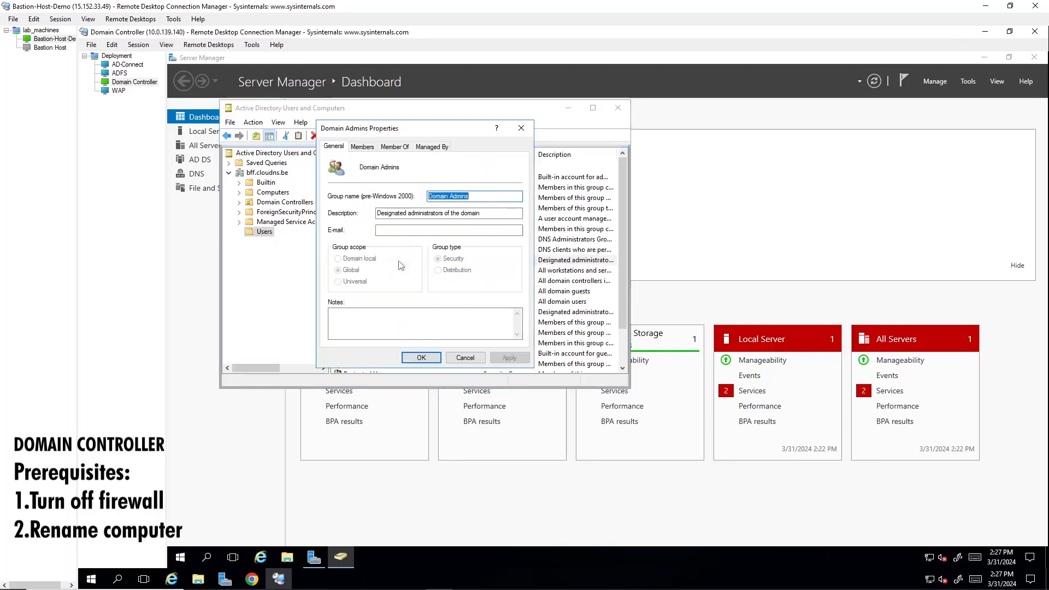
{"action": "left_click", "coordinate": [362, 146]}
{"action": "left_click", "coordinate": [348, 326]}
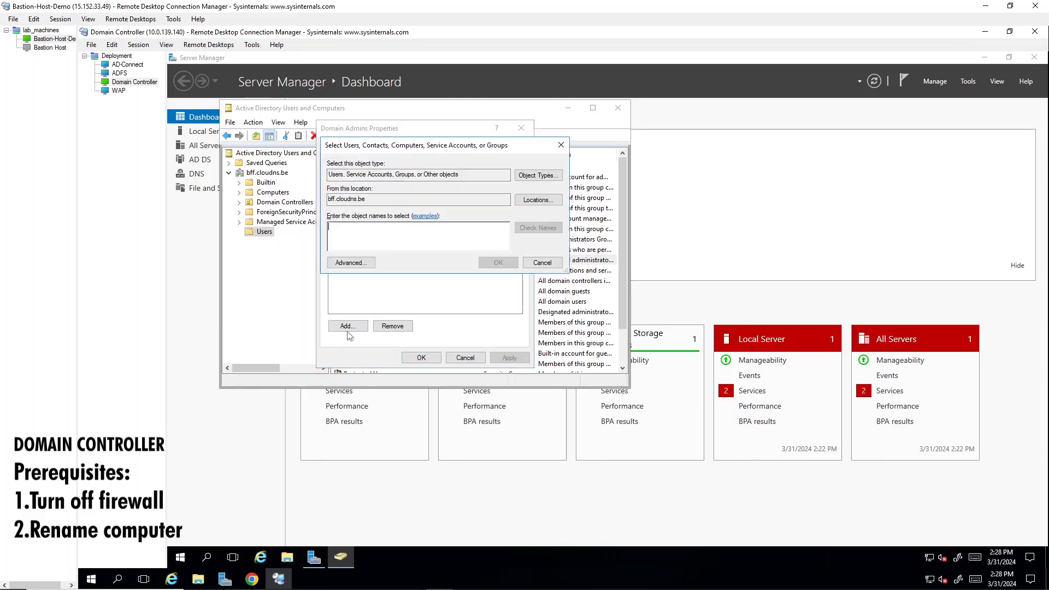
{"action": "type", "text": "adfsservice"}
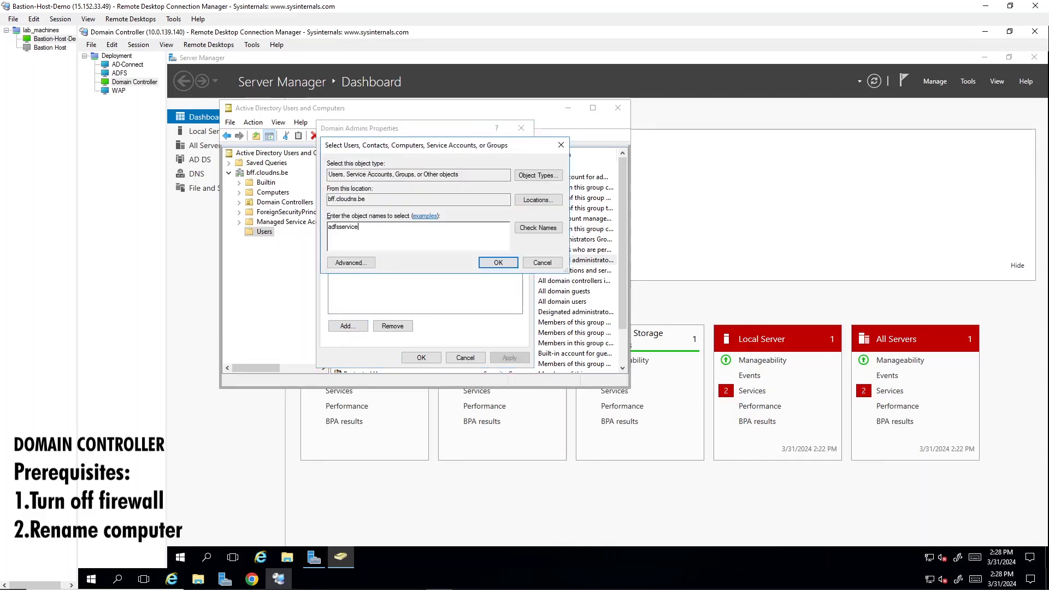
{"action": "key", "text": "Return"}
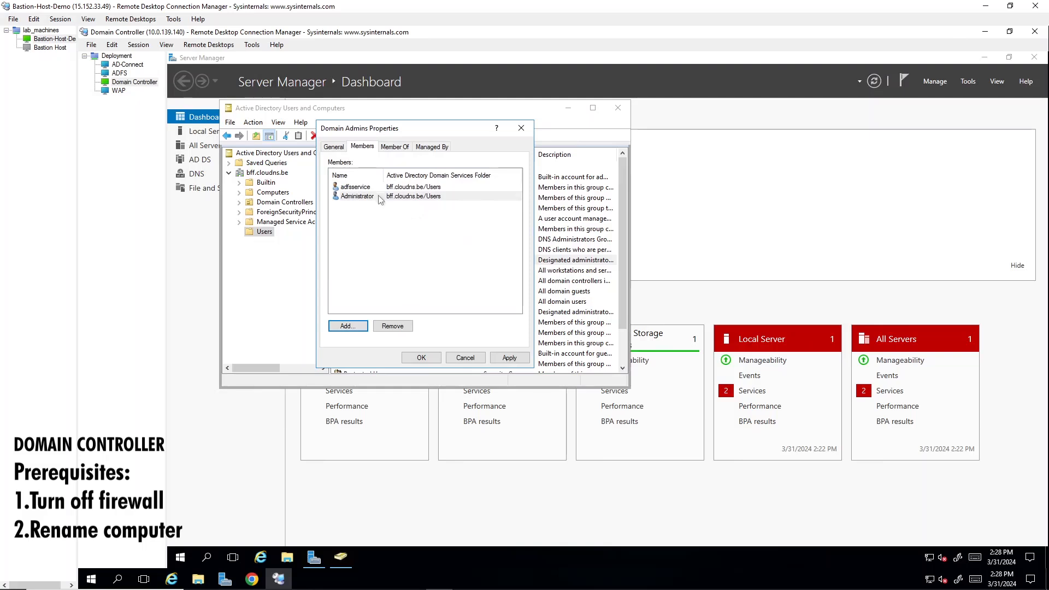
Check the adfsservice member's properties, discard them, and apply the Domain Admins membership.
{"action": "double_click", "coordinate": [355, 187]}
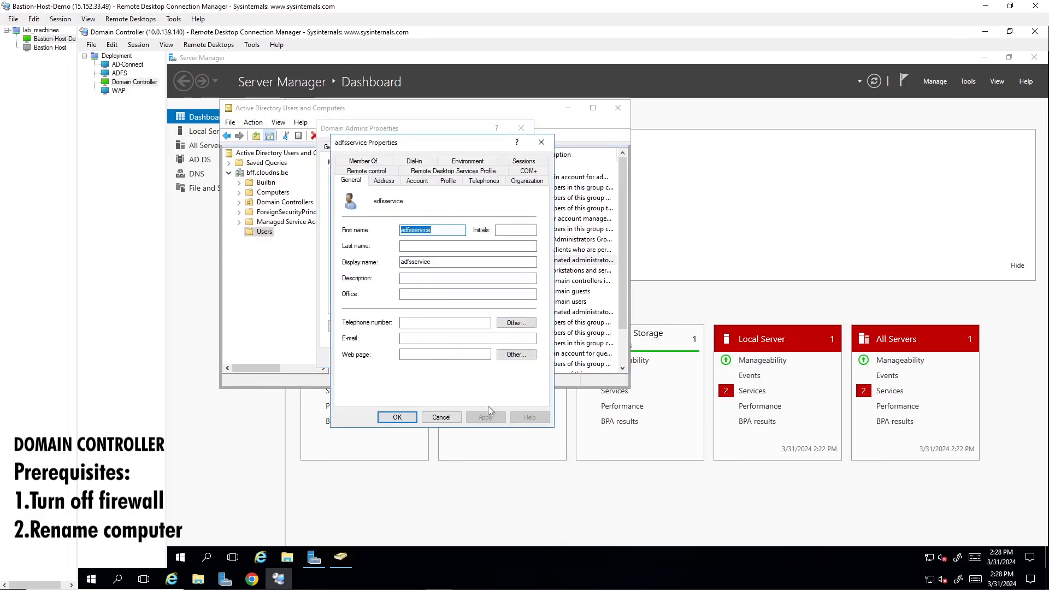
{"action": "left_click", "coordinate": [441, 417]}
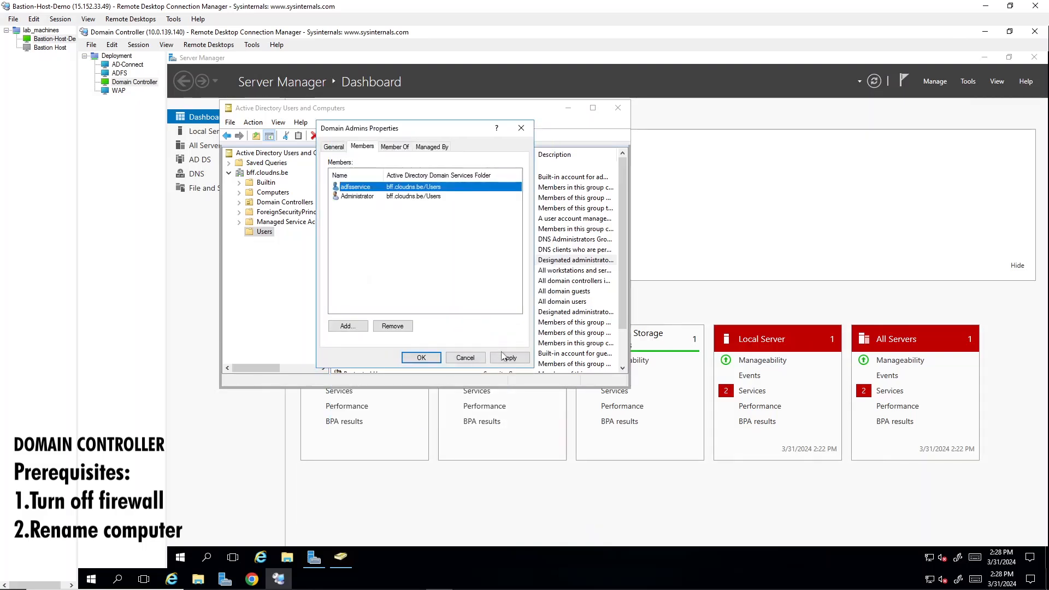
{"action": "left_click", "coordinate": [507, 357]}
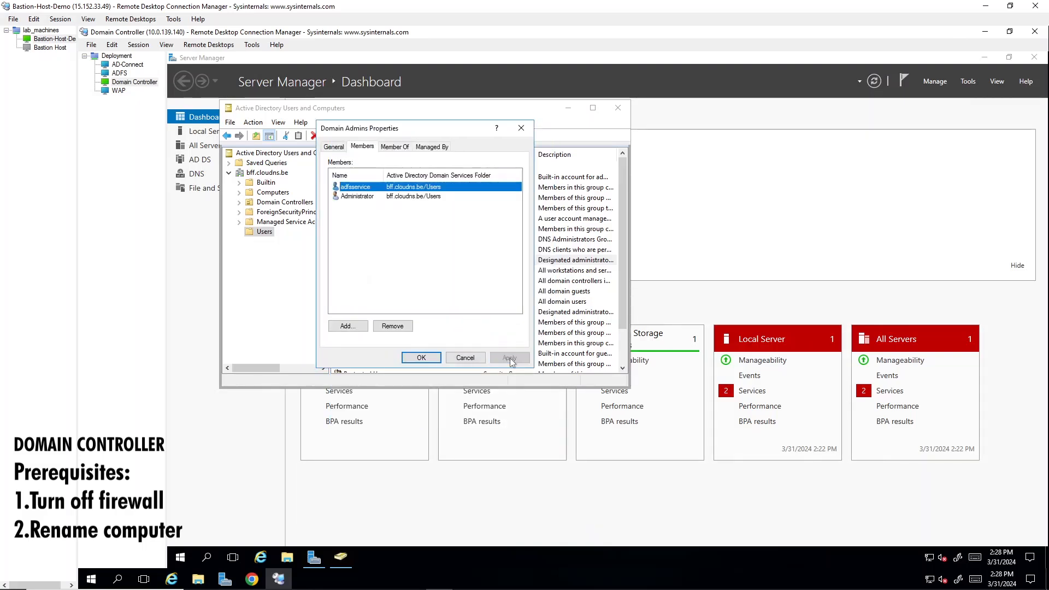
{"action": "left_click", "coordinate": [412, 360]}
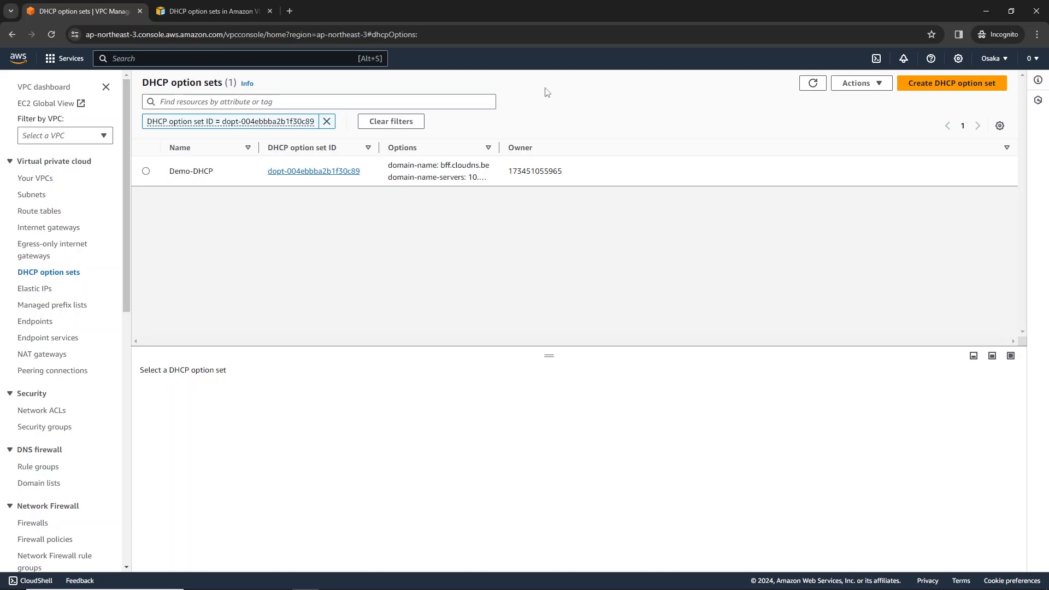
Consult the Amazon VPC user guide's section on what DHCP is, and return to the VPC console's DHCP option sets.
{"action": "left_click", "coordinate": [198, 1]}
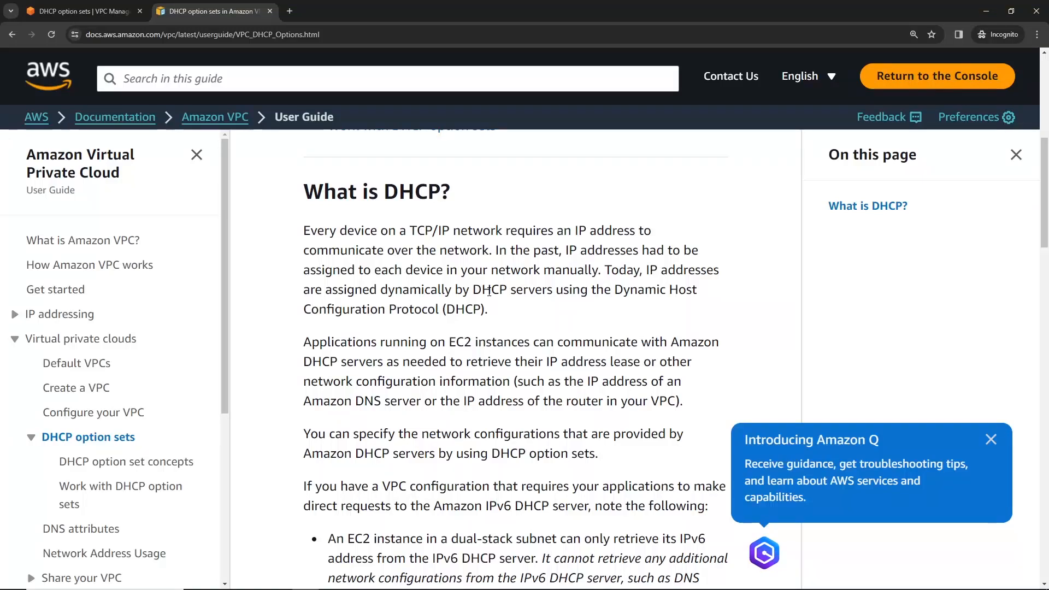
{"action": "left_click", "coordinate": [65, 5]}
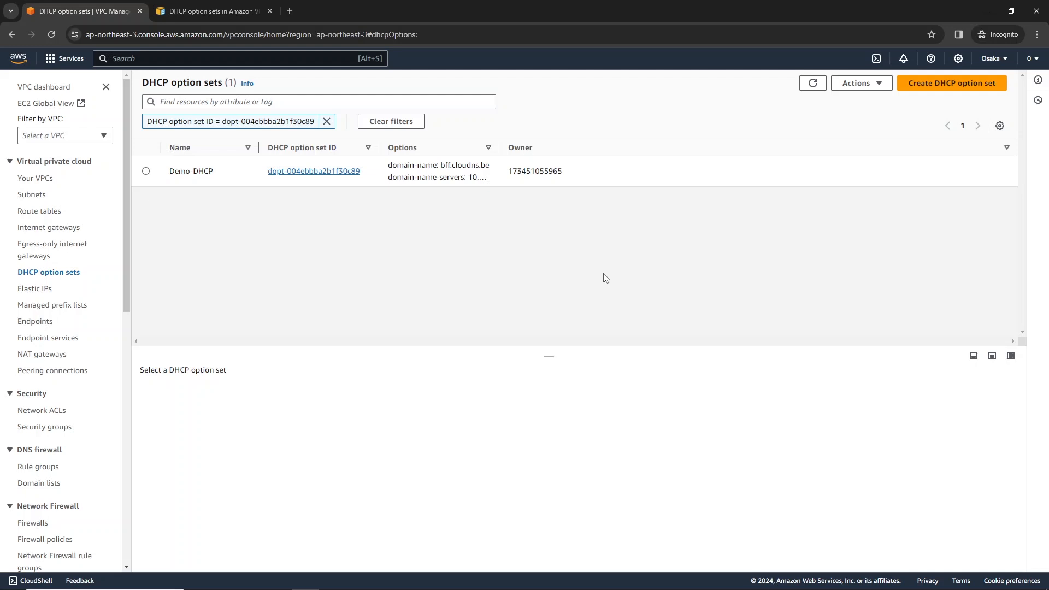
Start creating a new DHCP option set in the VPC console and name it bff-DHCP.
{"action": "left_click", "coordinate": [946, 84]}
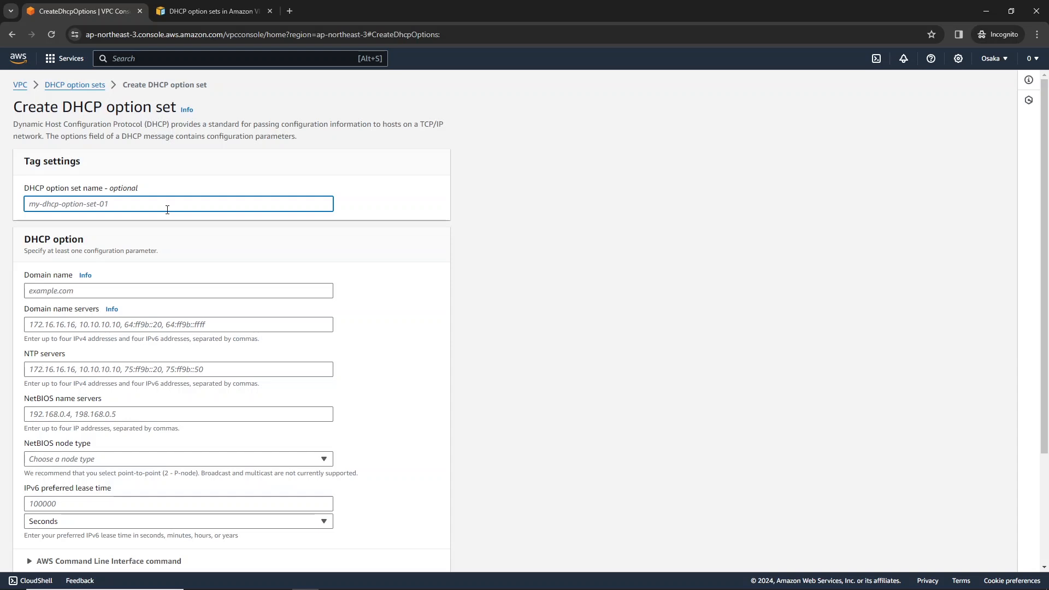
{"action": "type", "text": "bggg"}
{"action": "type", "text": "DHCP"}
{"action": "key", "text": "Tab"}
{"action": "scroll", "coordinate": [109, 199], "scroll_direction": "down", "scroll_amount": 2}
{"action": "scroll", "coordinate": [97, 195], "scroll_direction": "up", "scroll_amount": 2}
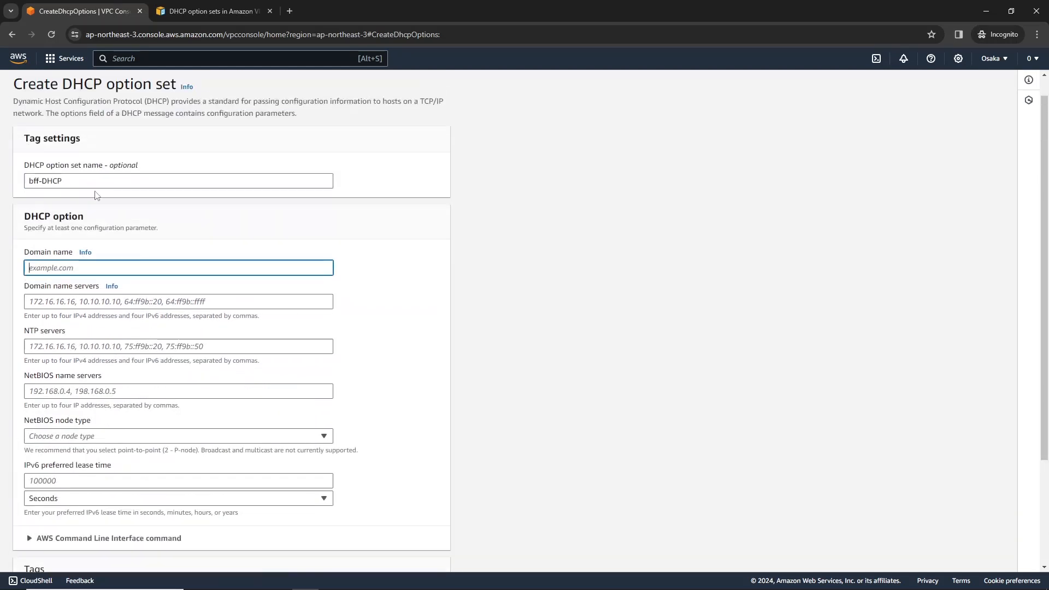
Set the domain name of the new DHCP option set to bff.cloudns.be.
{"action": "key", "text": "shift+Tab"}
{"action": "key", "text": "ctrl+c"}
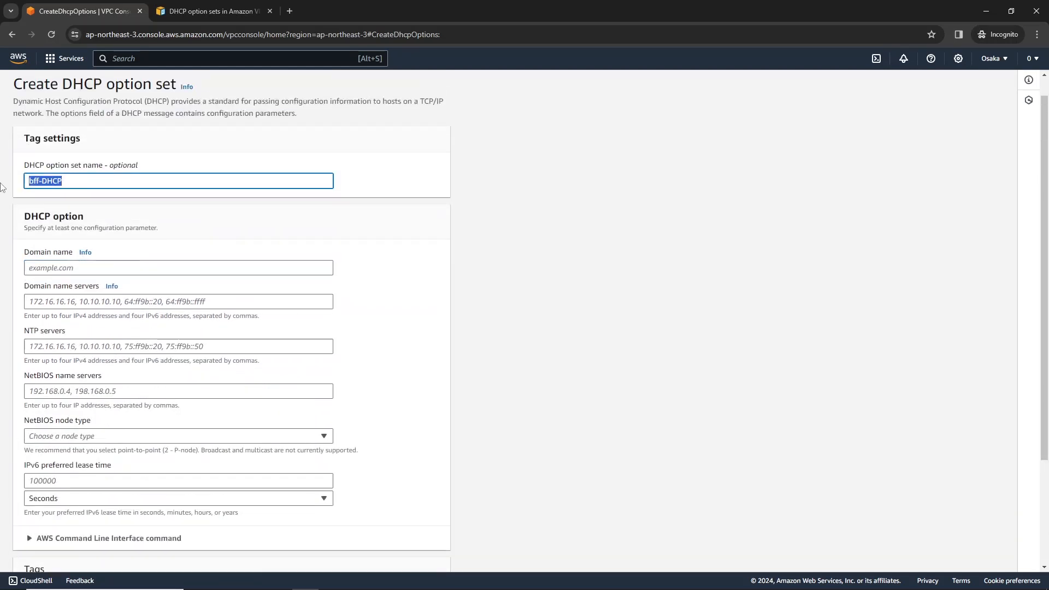
{"action": "left_click", "coordinate": [137, 268]}
{"action": "key", "text": "ctrl+v"}
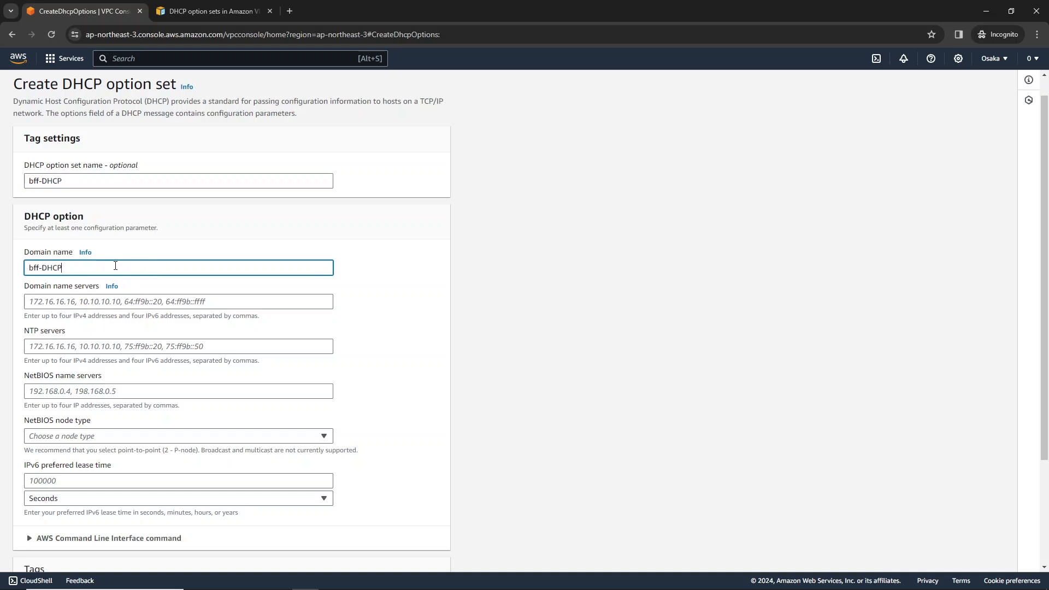
{"action": "left_click_drag", "start_coordinate": [115, 266], "coordinate": [1, 285]}
{"action": "type", "text": "bff.cloud"}
{"action": "key", "text": "BackSpace"}
{"action": "key", "text": "BackSpace"}
{"action": "key", "text": "BackSpace"}
{"action": "type", "text": "loudns.be"}
Set the domain name servers, NTP servers and NetBIOS name servers to the domain controller IP 10.0.139.140.
{"action": "left_click", "coordinate": [154, 302]}
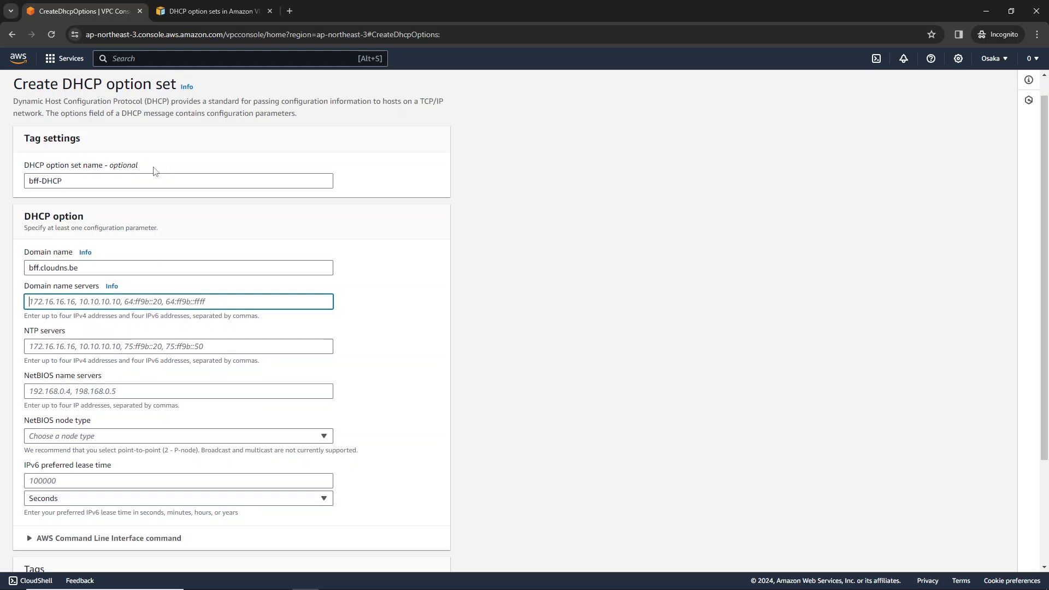
{"action": "scroll", "coordinate": [155, 171], "scroll_direction": "up", "scroll_amount": 1}
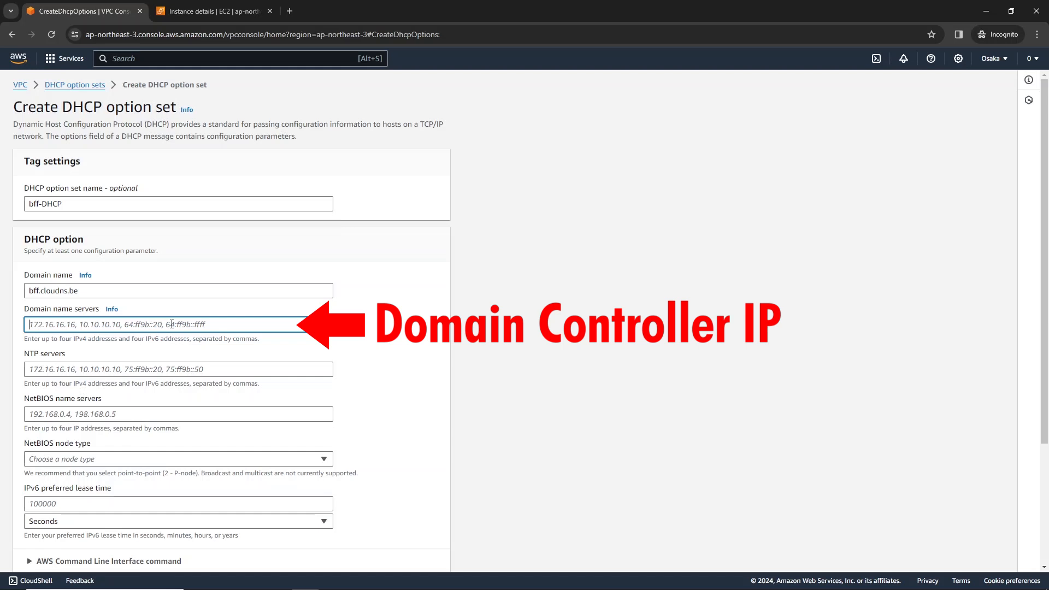
{"action": "type", "text": "10.0.139.140"}
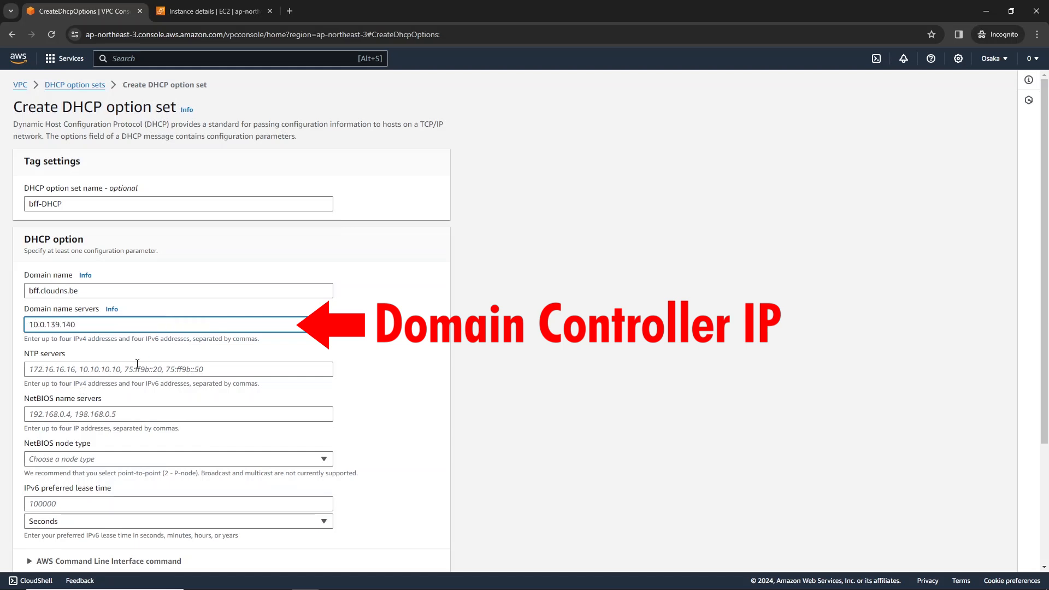
{"action": "left_click", "coordinate": [133, 369]}
{"action": "type", "text": "10.0.139.140"}
{"action": "left_click", "coordinate": [135, 417]}
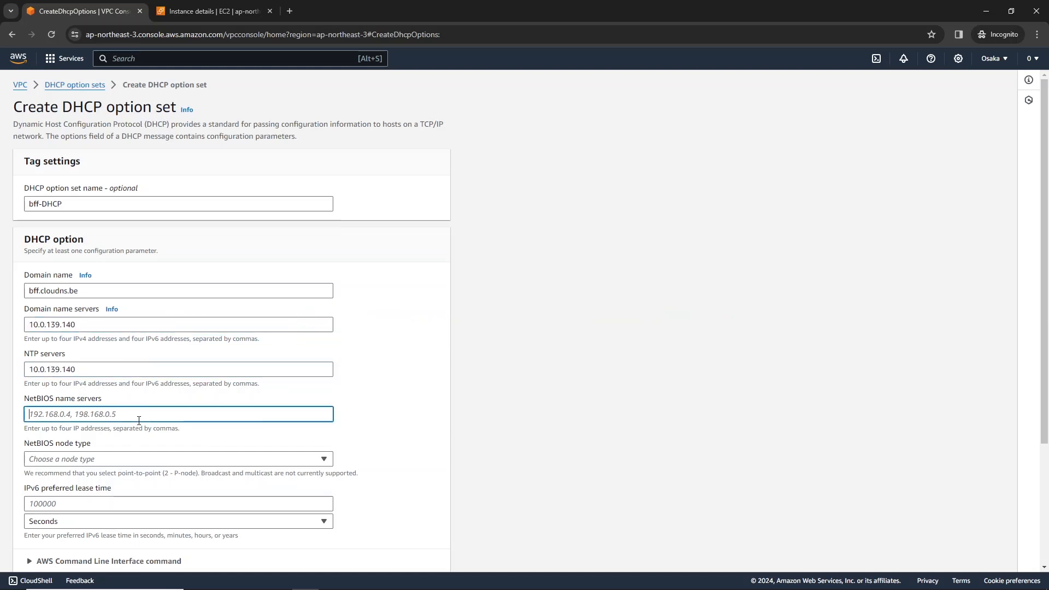
{"action": "type", "text": "10.0.139.140"}
{"action": "scroll", "coordinate": [138, 424], "scroll_direction": "down", "scroll_amount": 2}
Look over the NetBIOS node type options without choosing one, and cancel creating the DHCP option set.
{"action": "left_click", "coordinate": [166, 328]}
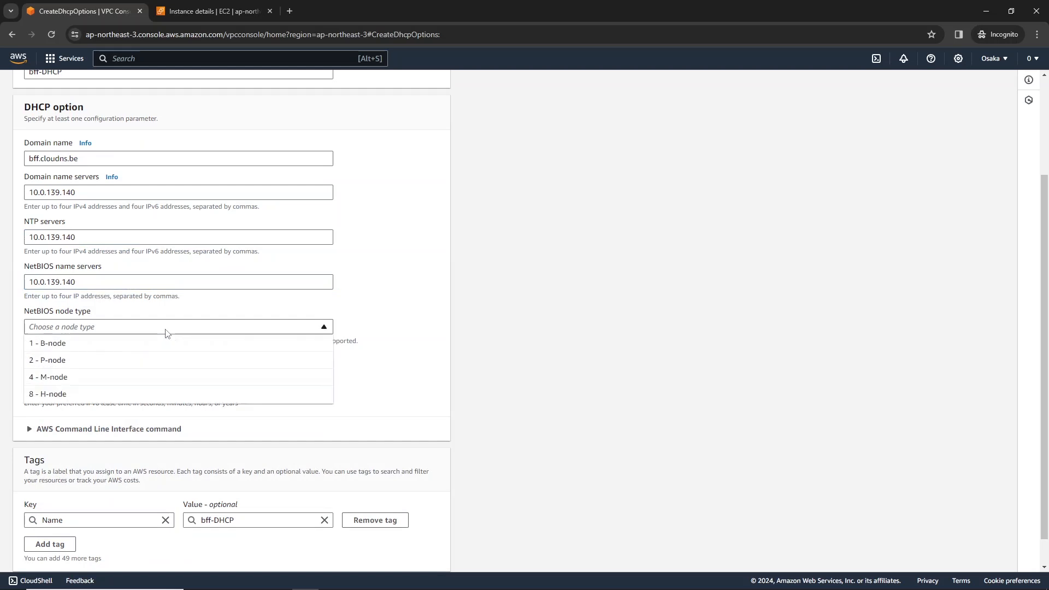
{"action": "left_click", "coordinate": [167, 328]}
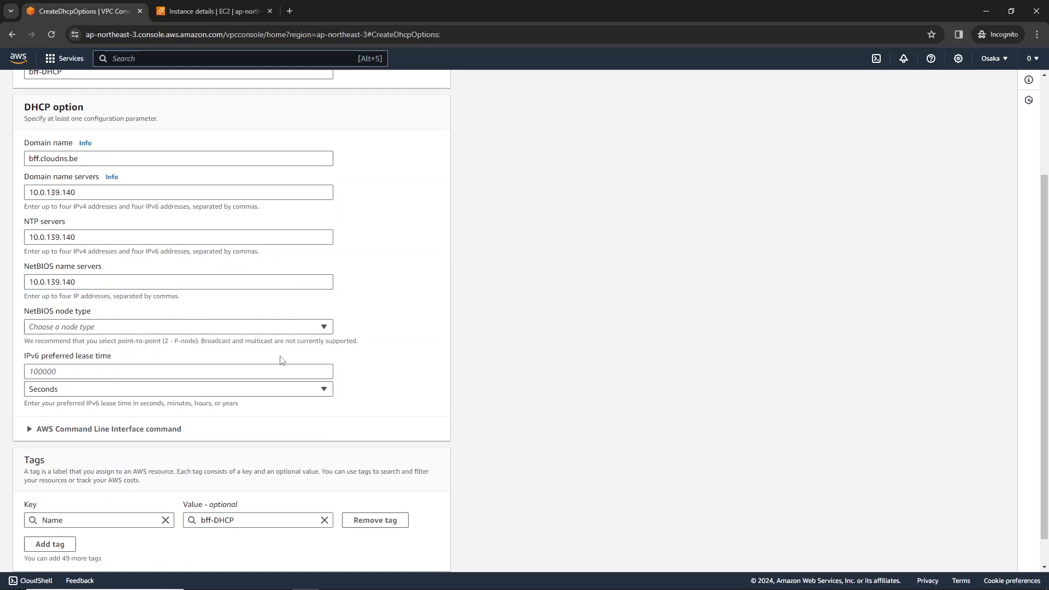
{"action": "scroll", "coordinate": [263, 367], "scroll_direction": "down", "scroll_amount": 1}
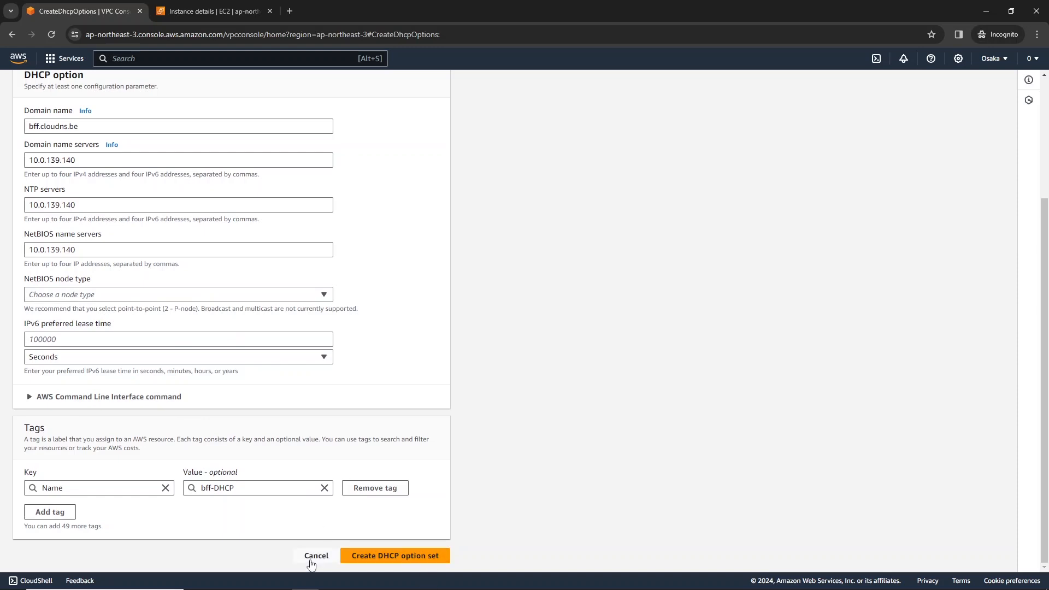
{"action": "left_click", "coordinate": [317, 557]}
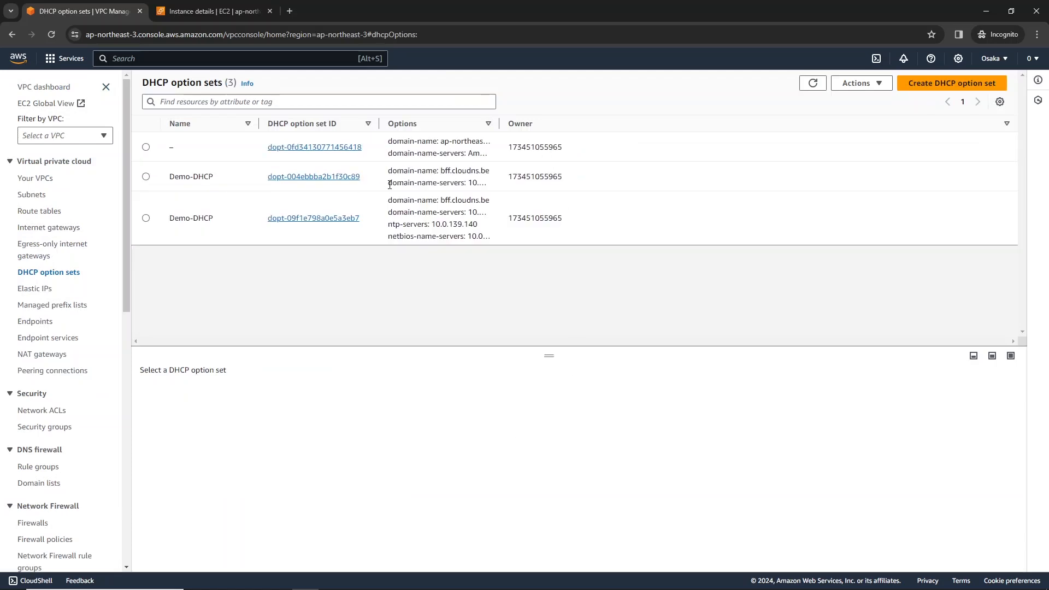
Examine the details of the Demo-DHCP option set dopt-004ebbba2b1f30c89 and of the bff-vpc-vpc VPC.
{"action": "left_click", "coordinate": [340, 179]}
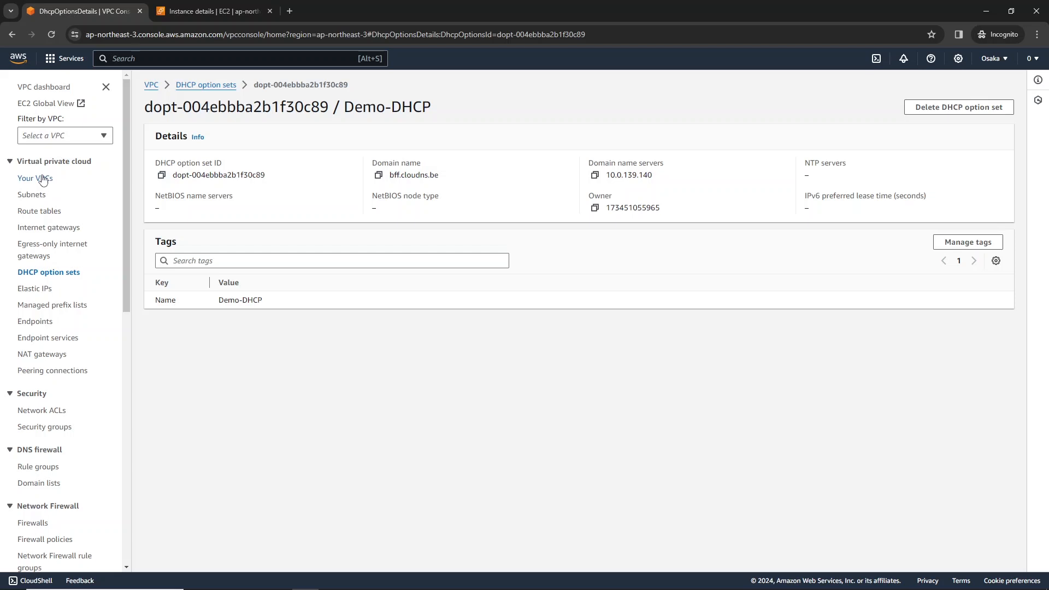
{"action": "left_click", "coordinate": [43, 179]}
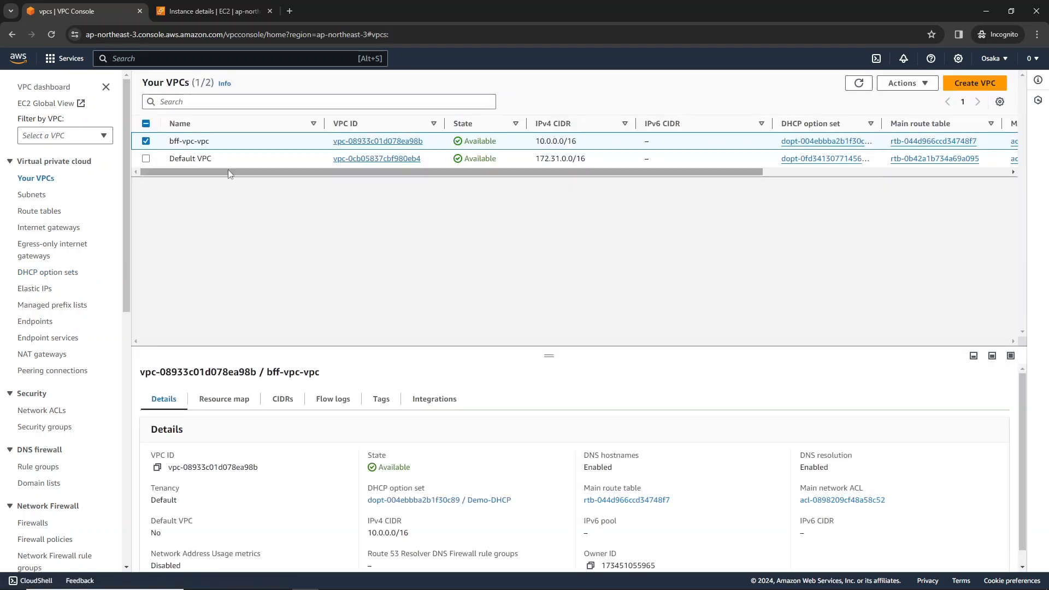
{"action": "left_click", "coordinate": [408, 142]}
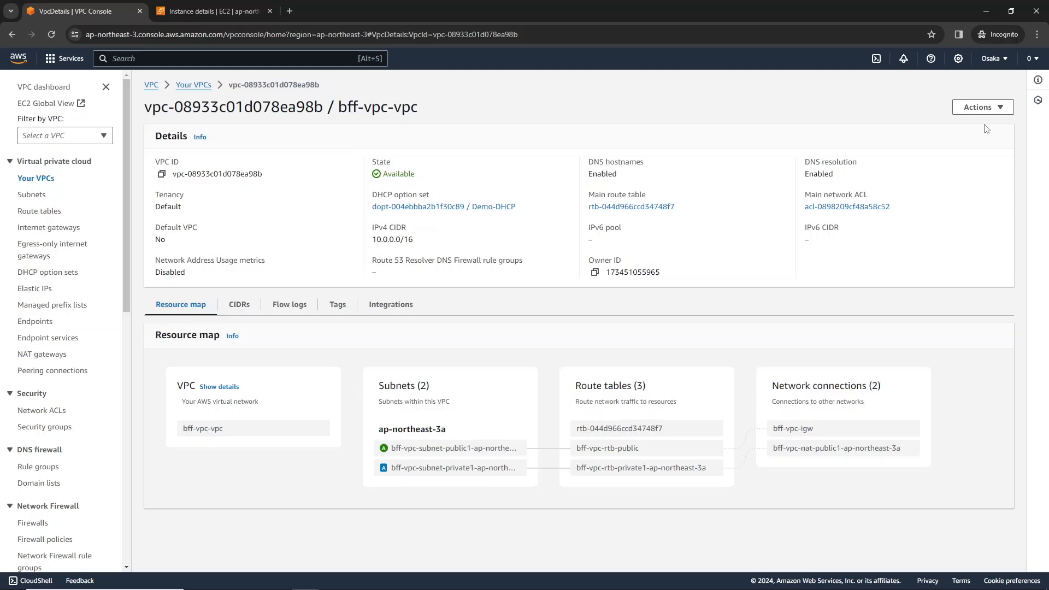
Open the settings of bff-vpc-vpc for editing, review the available DHCP option sets, and cancel without saving.
{"action": "left_click", "coordinate": [991, 107]}
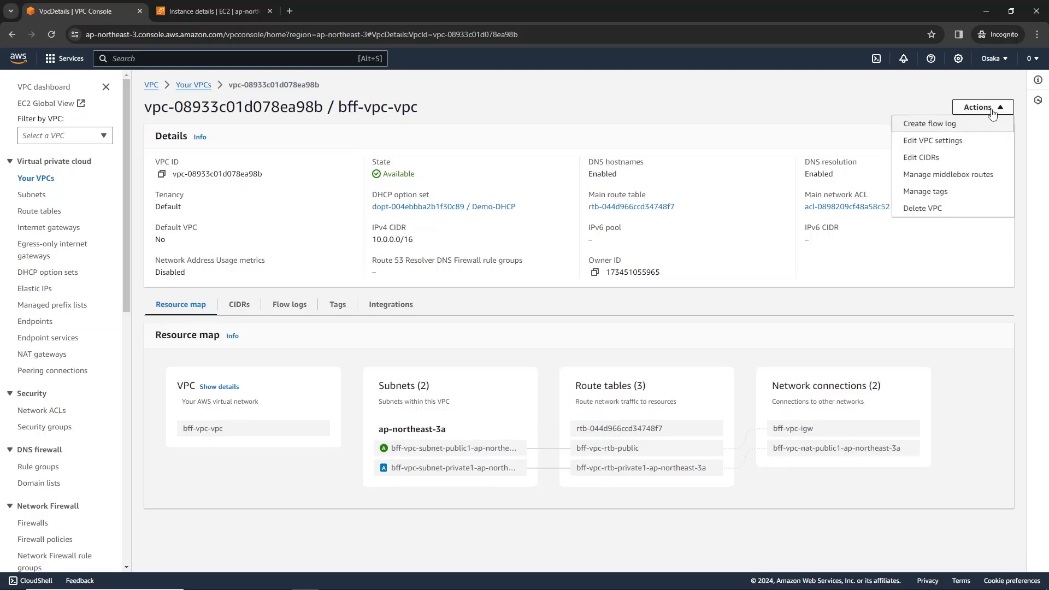
{"action": "left_click", "coordinate": [978, 142]}
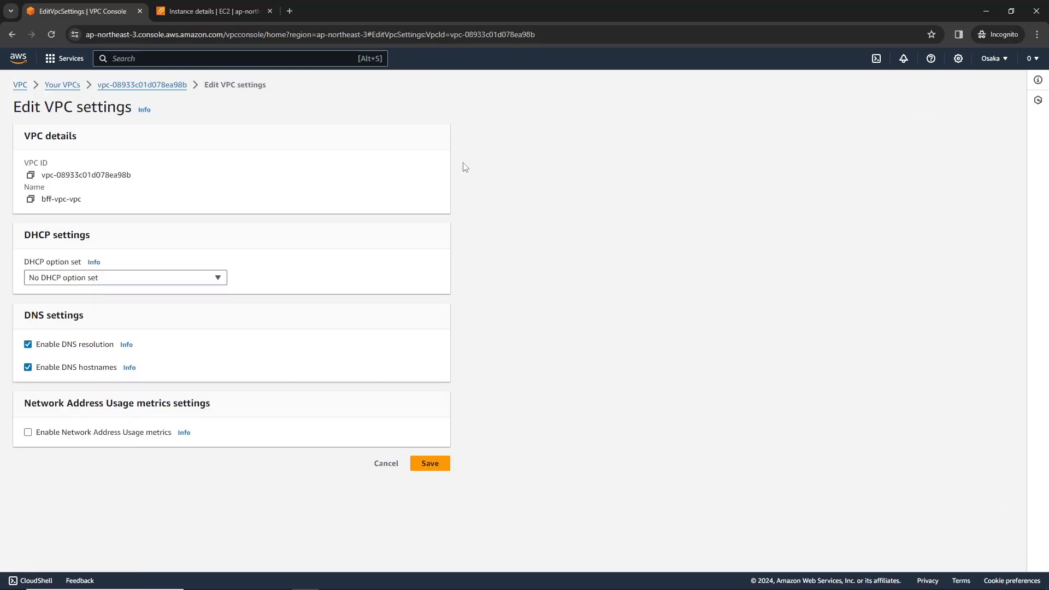
{"action": "left_click", "coordinate": [113, 280]}
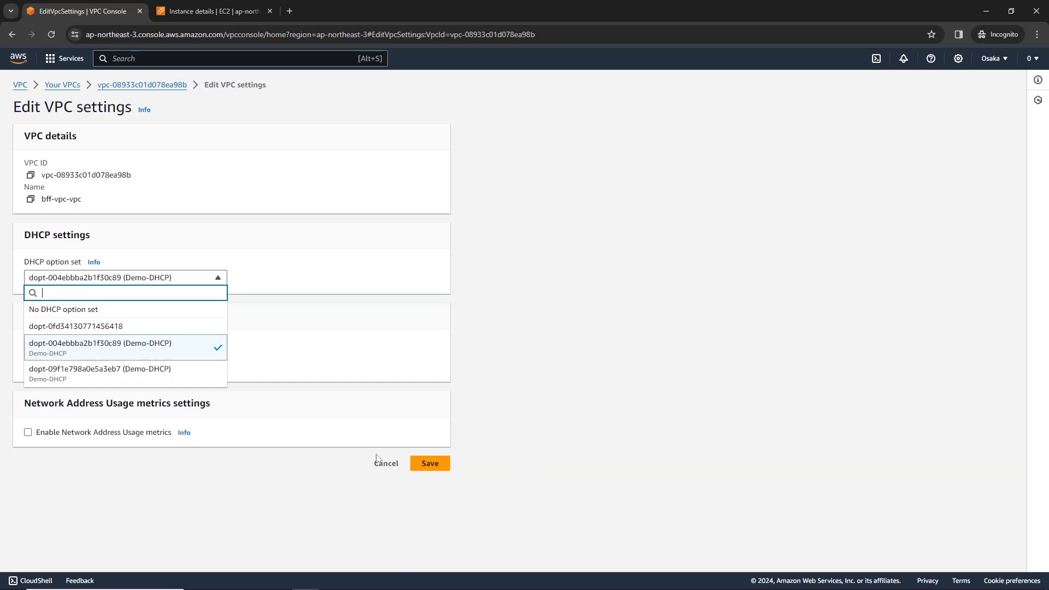
{"action": "left_click", "coordinate": [385, 466]}
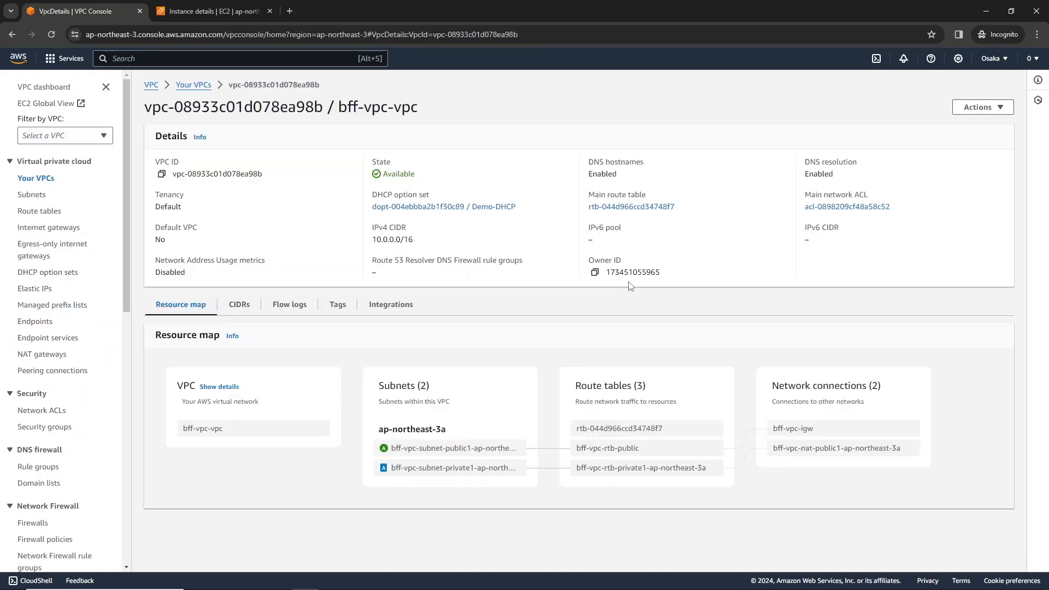